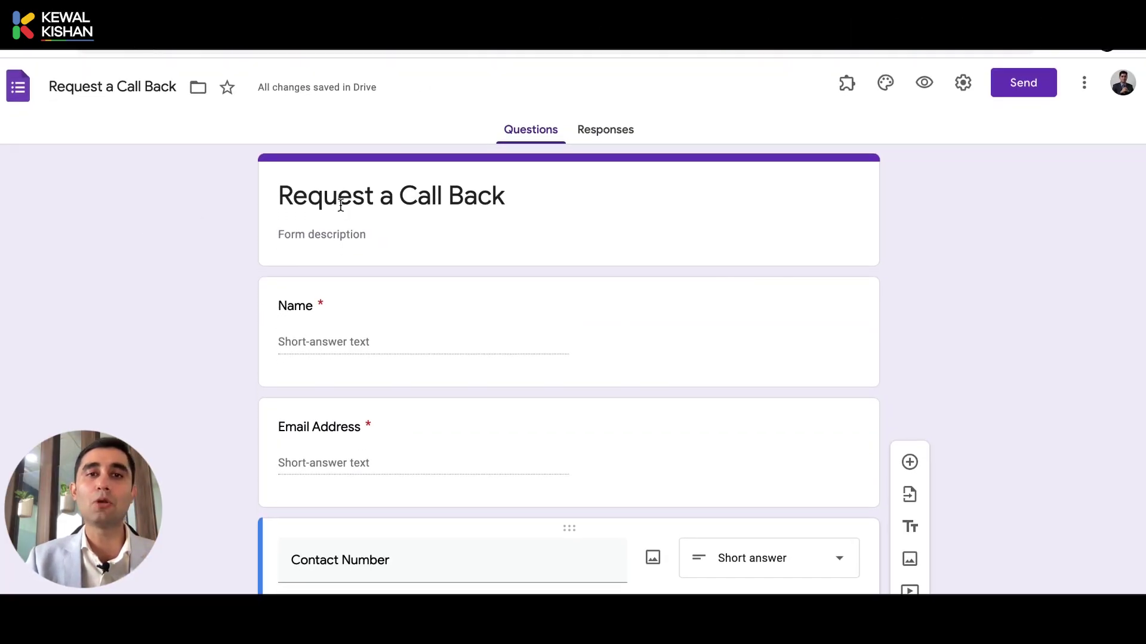
# Step: Select and then deselect the 'Request a Call Back' form title twice
pyautogui.tripleClick(340, 206)
pyautogui.click(186, 207)
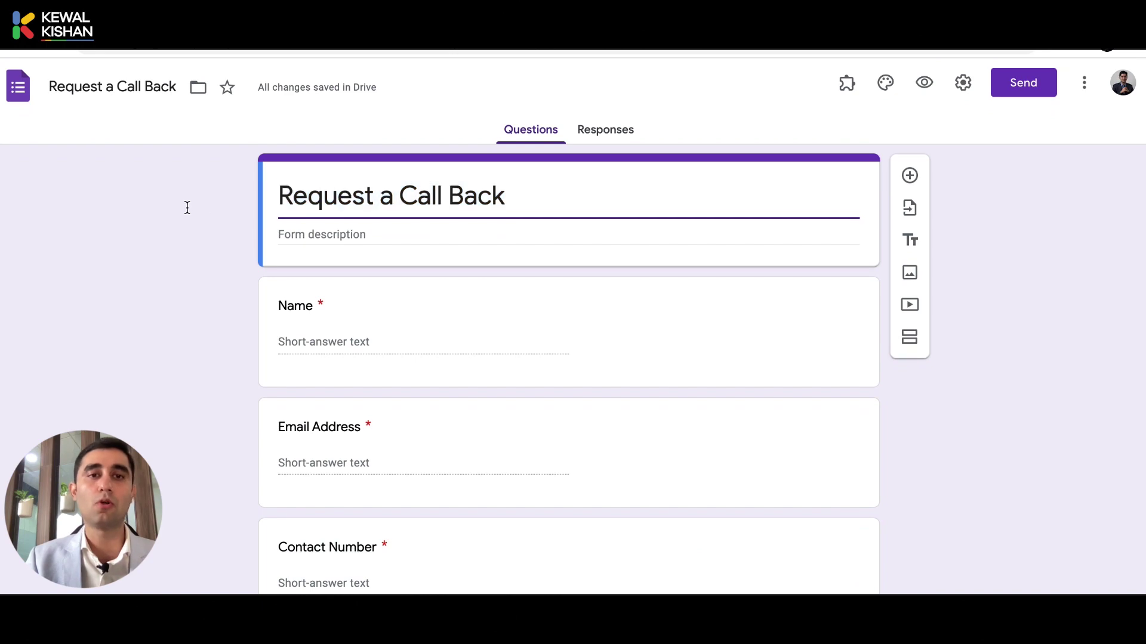
pyautogui.scroll(-5, 186, 209)
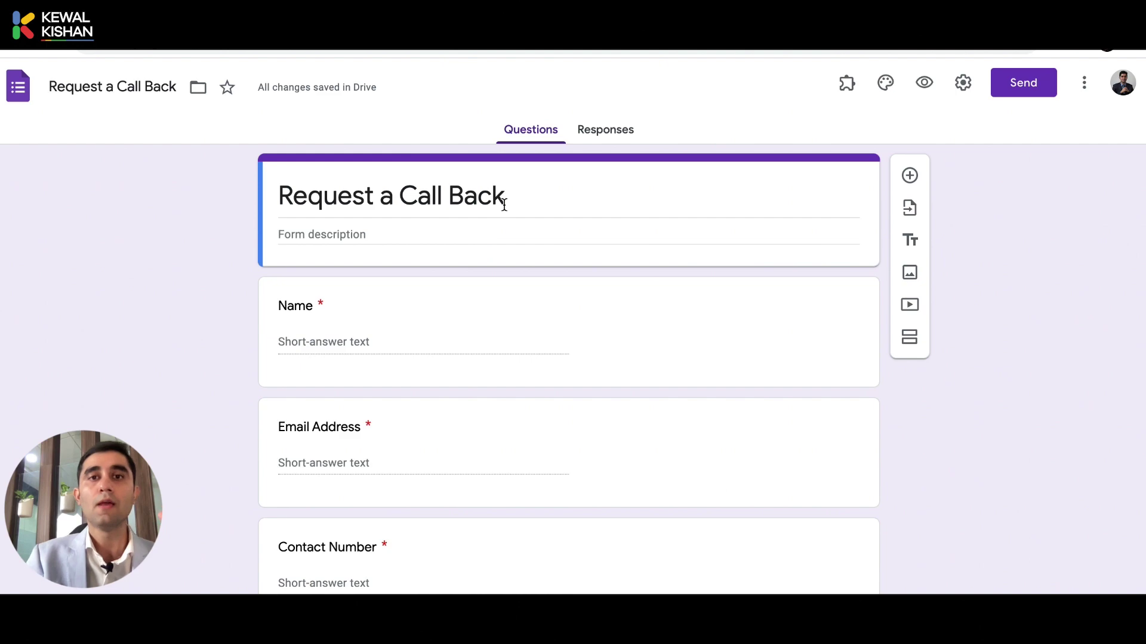
pyautogui.tripleClick(504, 204)
pyautogui.click(546, 205)
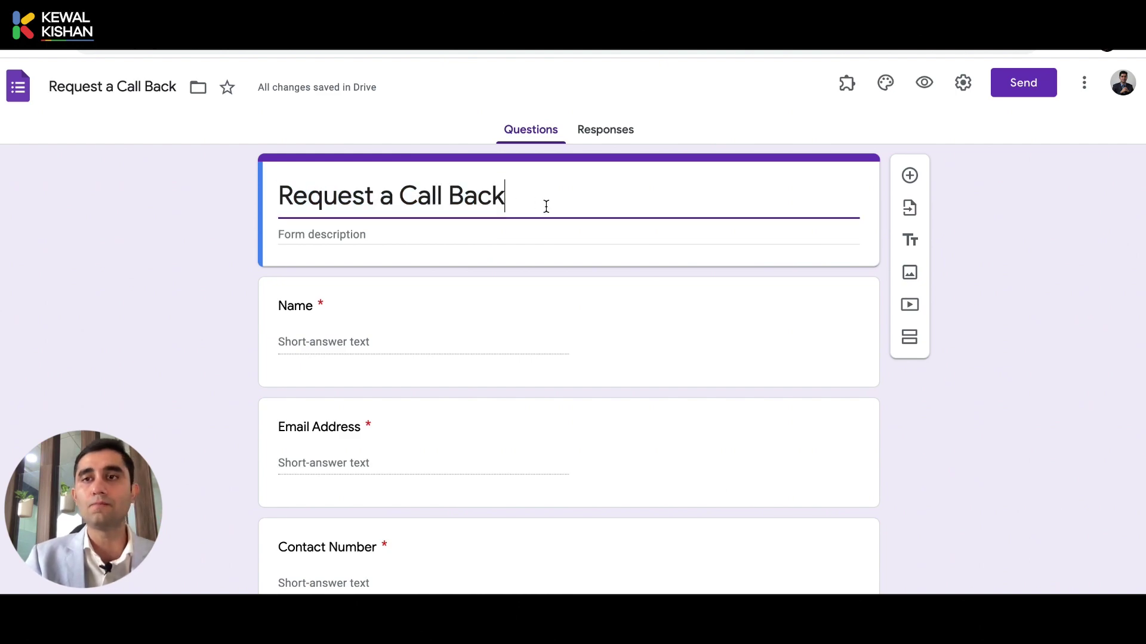
# Step: Open the theme options and browse the header image categories, personal photos and upload options
pyautogui.click(885, 84)
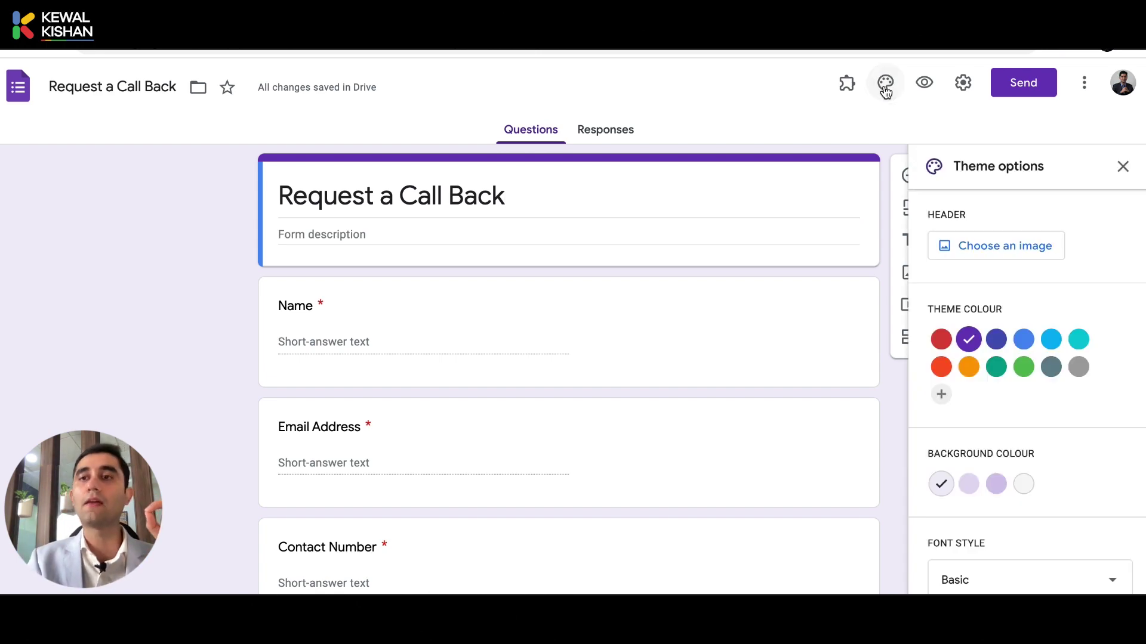
pyautogui.click(979, 259)
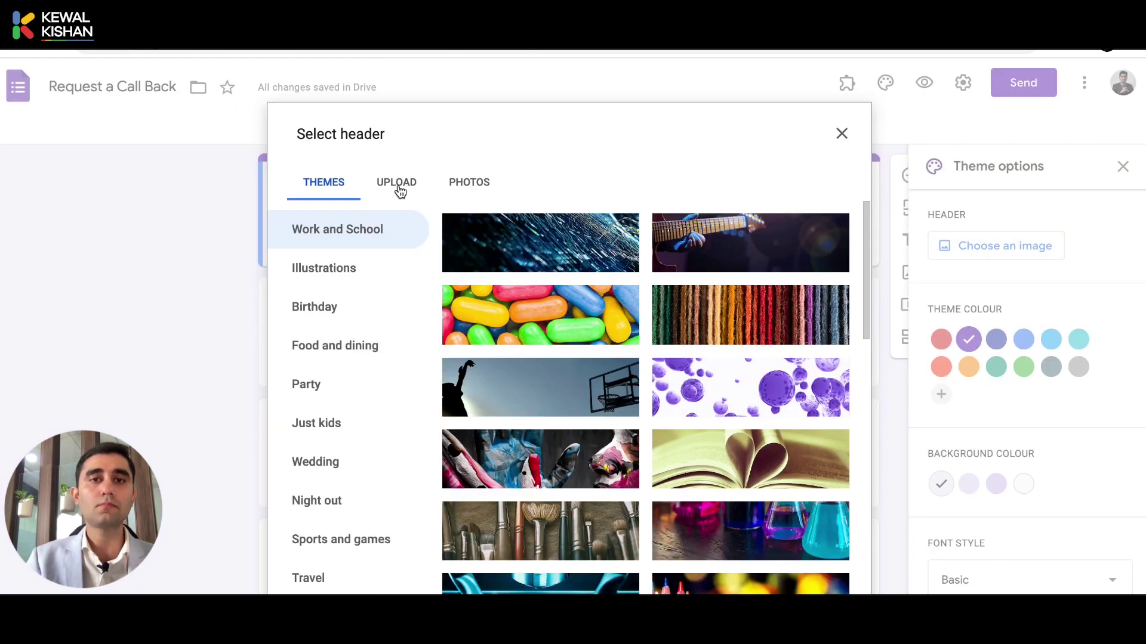
pyautogui.click(315, 274)
pyautogui.click(324, 309)
pyautogui.click(334, 349)
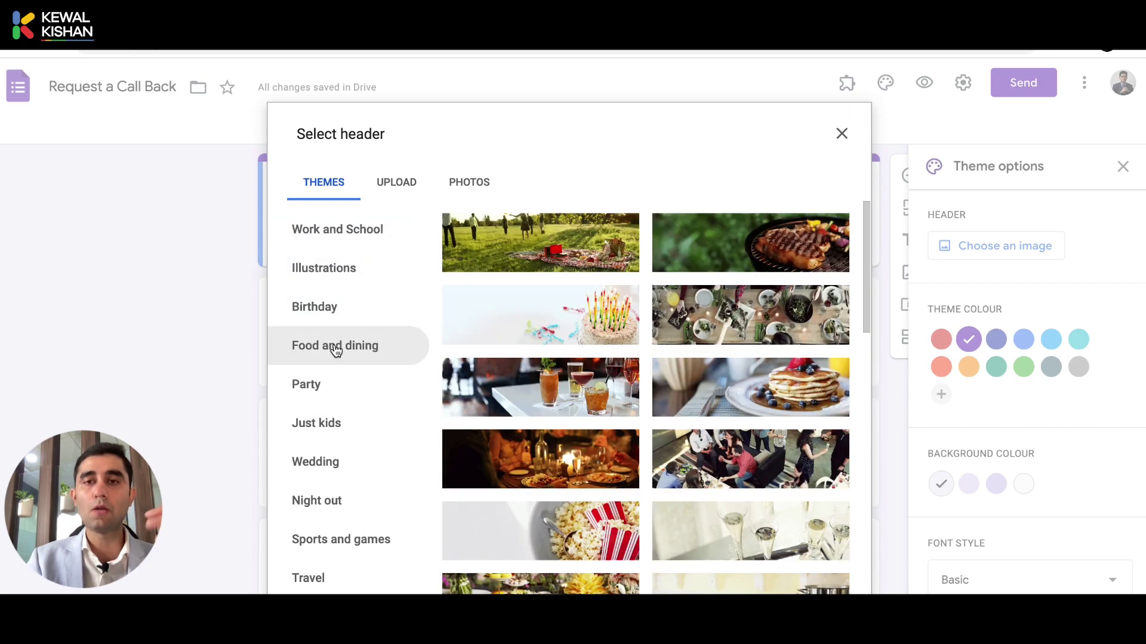
pyautogui.click(335, 387)
pyautogui.click(350, 423)
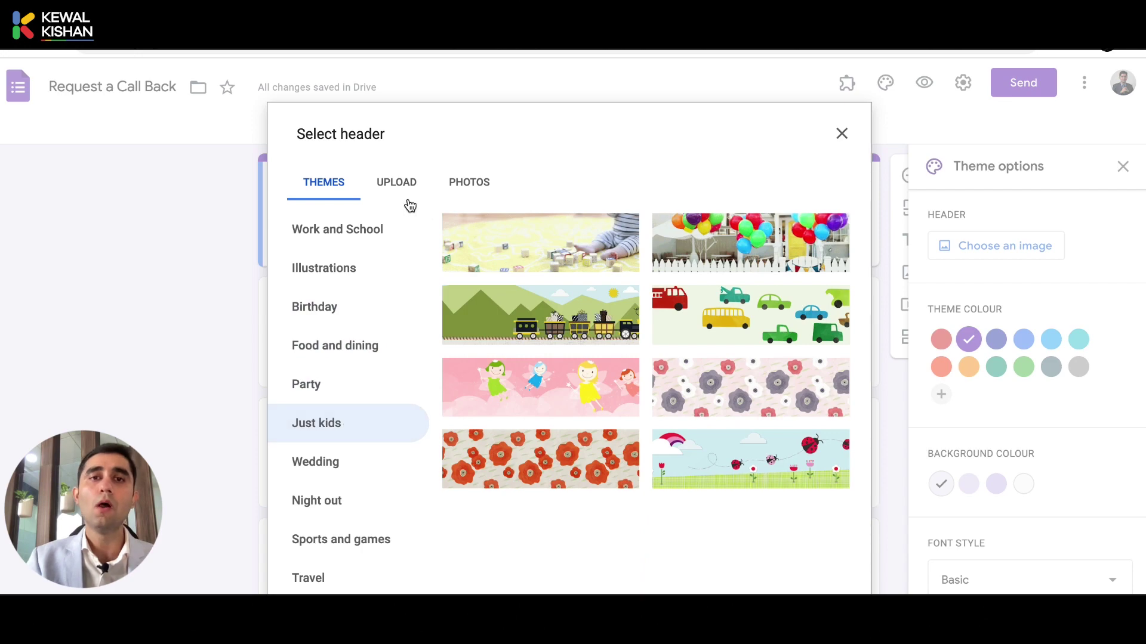
pyautogui.click(456, 194)
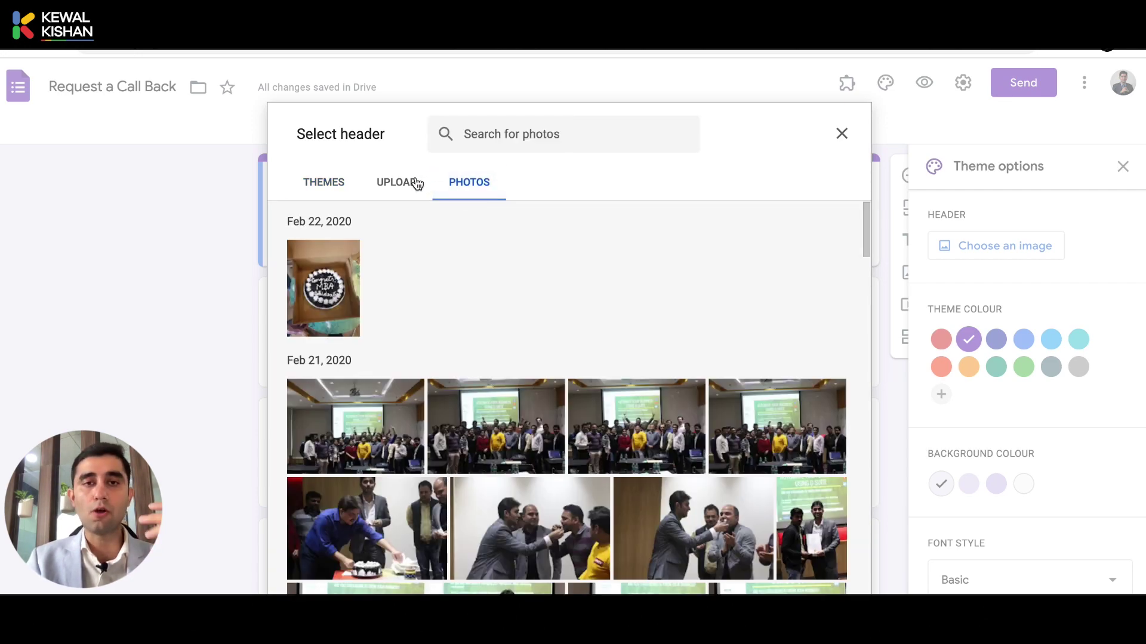
pyautogui.click(415, 183)
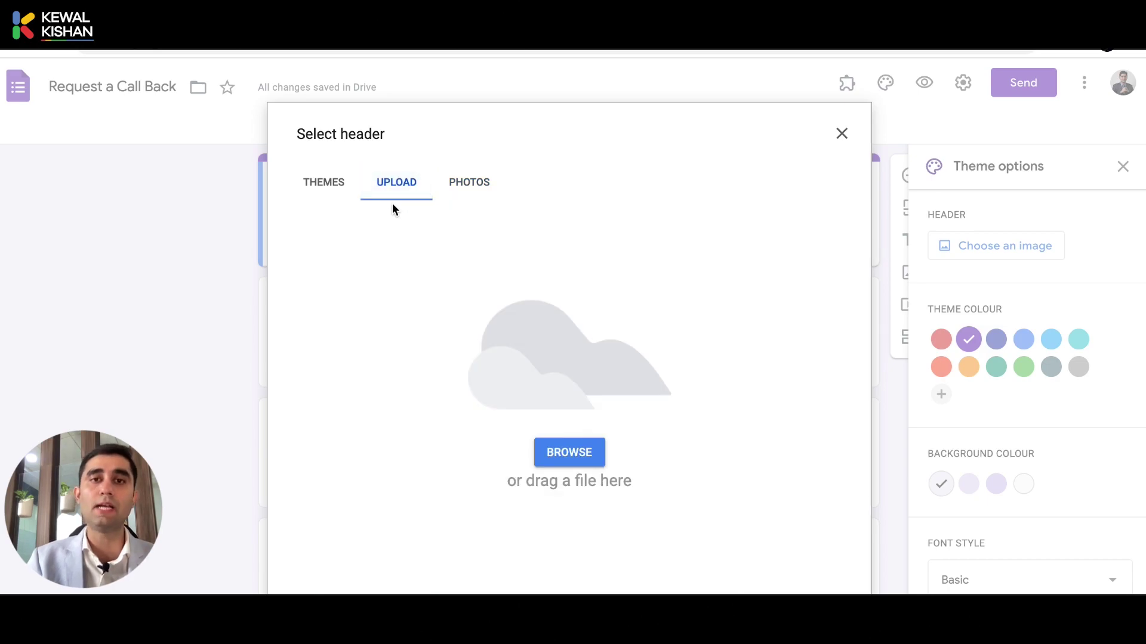
pyautogui.click(330, 185)
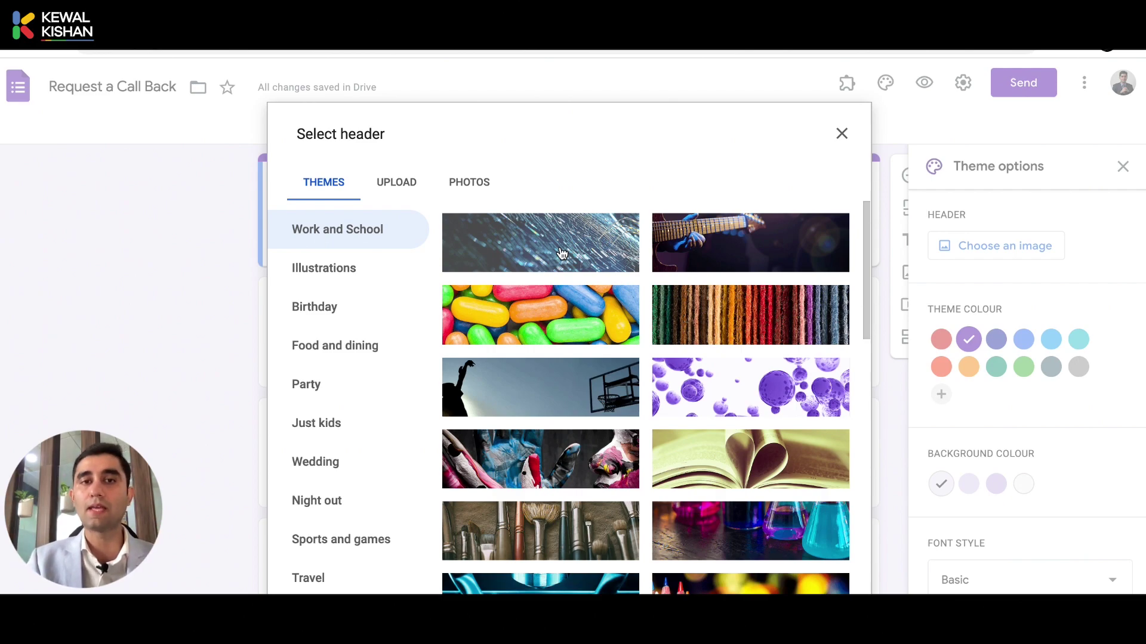
# Step: Insert the open-book image from the Work and School collection as the header
pyautogui.click(348, 280)
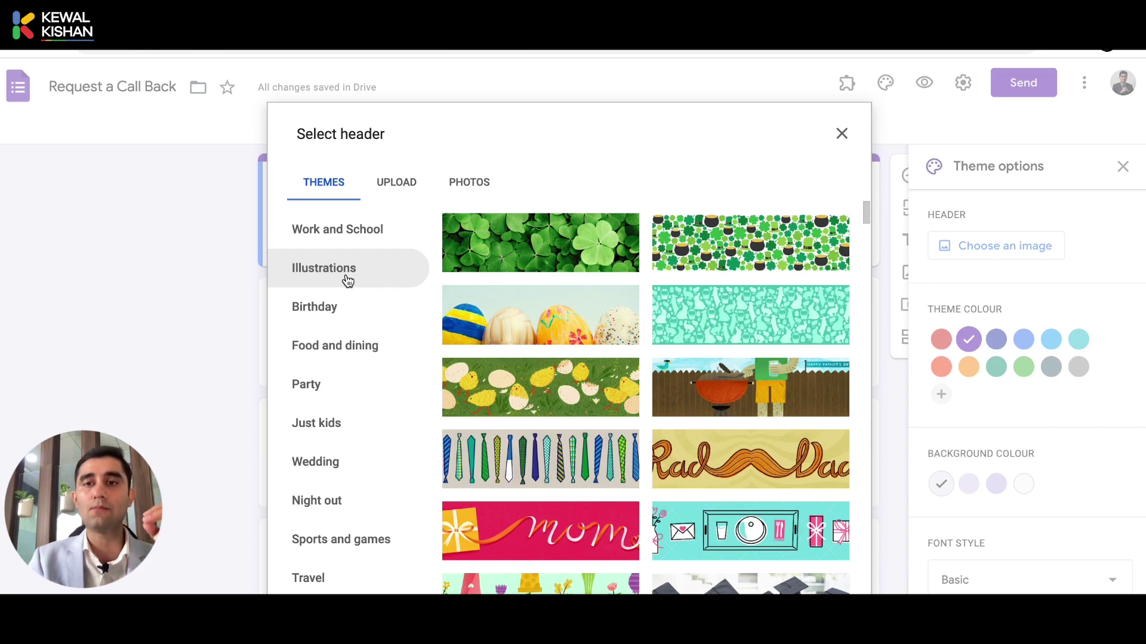
pyautogui.click(334, 303)
pyautogui.click(344, 346)
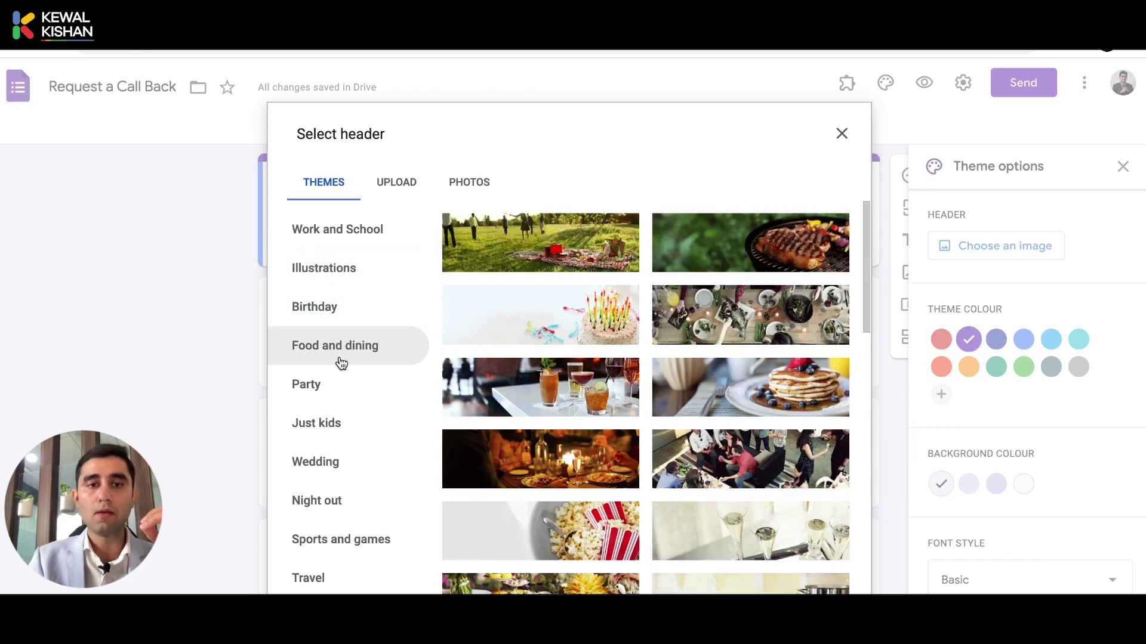
pyautogui.scroll(-2, 324, 446)
pyautogui.click(332, 509)
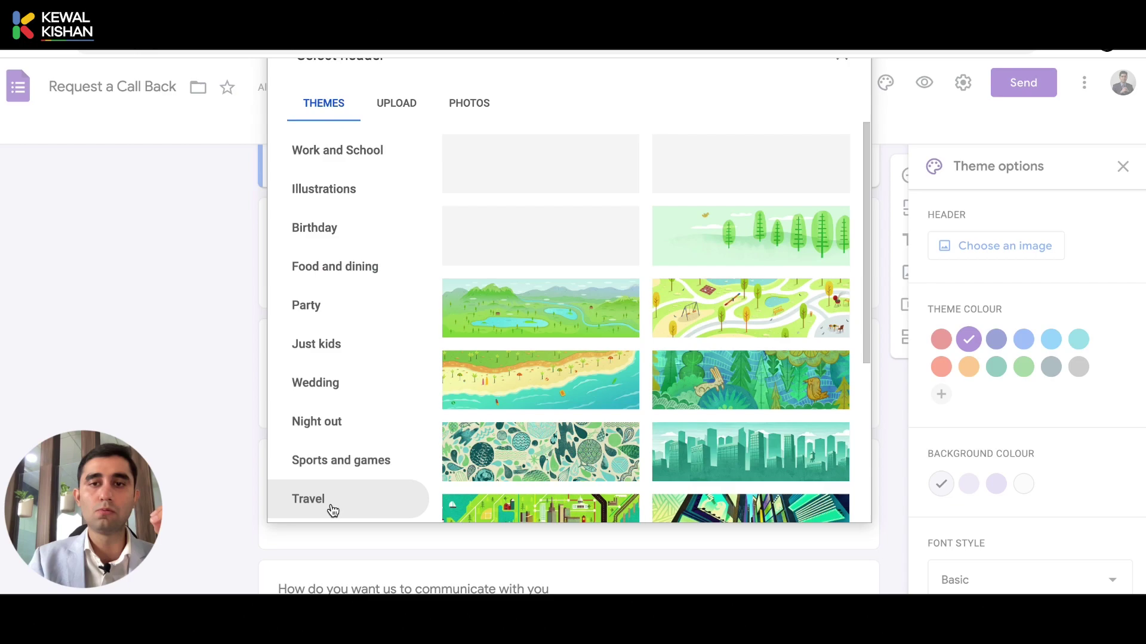
pyautogui.scroll(2, 371, 344)
pyautogui.click(330, 262)
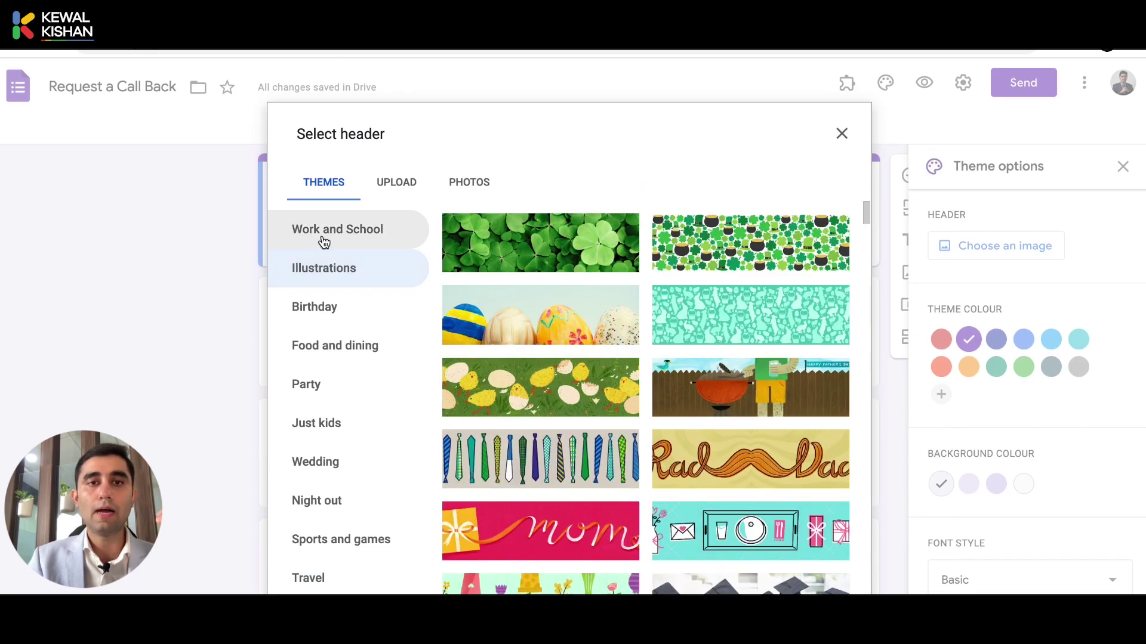
pyautogui.click(323, 241)
pyautogui.scroll(-2, 549, 403)
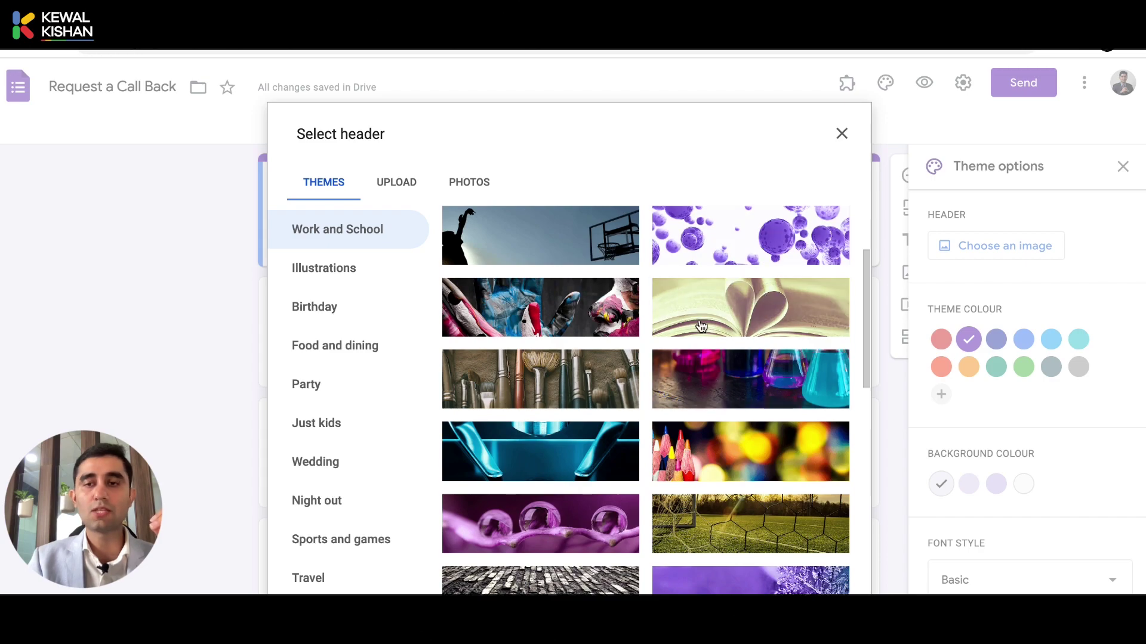
pyautogui.click(744, 330)
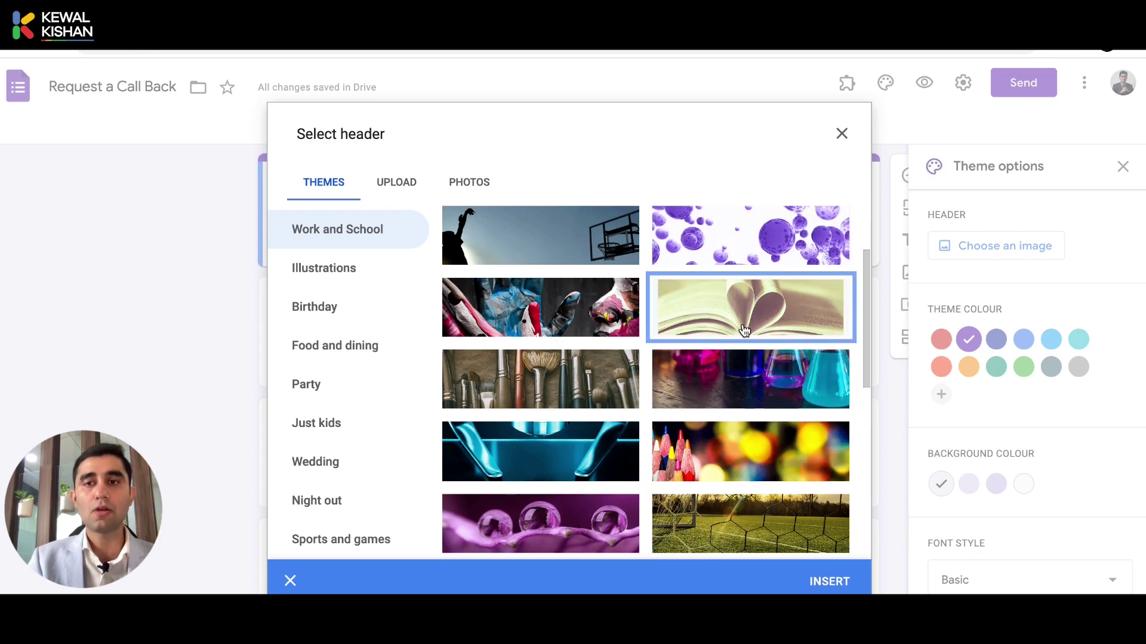
pyautogui.click(829, 586)
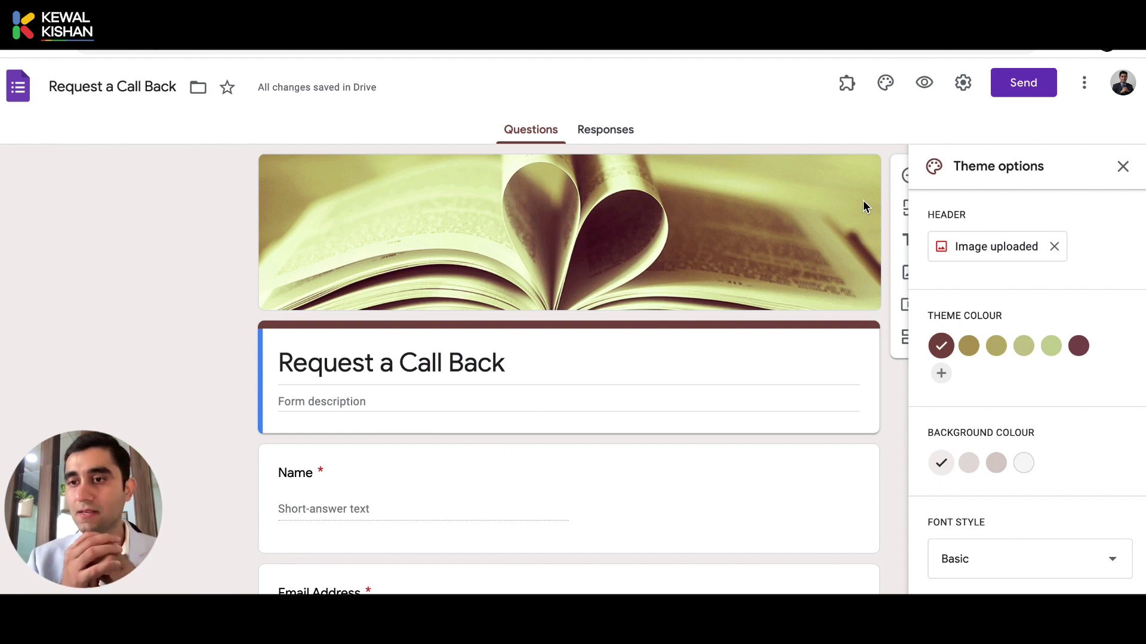
# Step: Try the gold, olive and green preset theme colours before returning to maroon
pyautogui.click(968, 347)
pyautogui.click(994, 353)
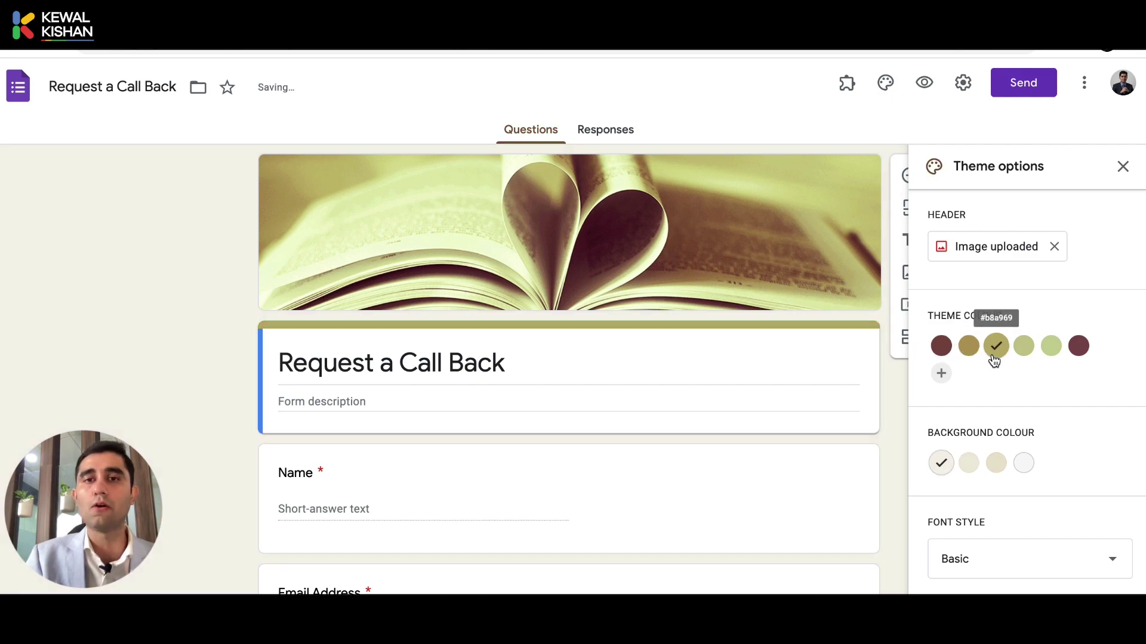
pyautogui.click(1023, 357)
pyautogui.click(1051, 358)
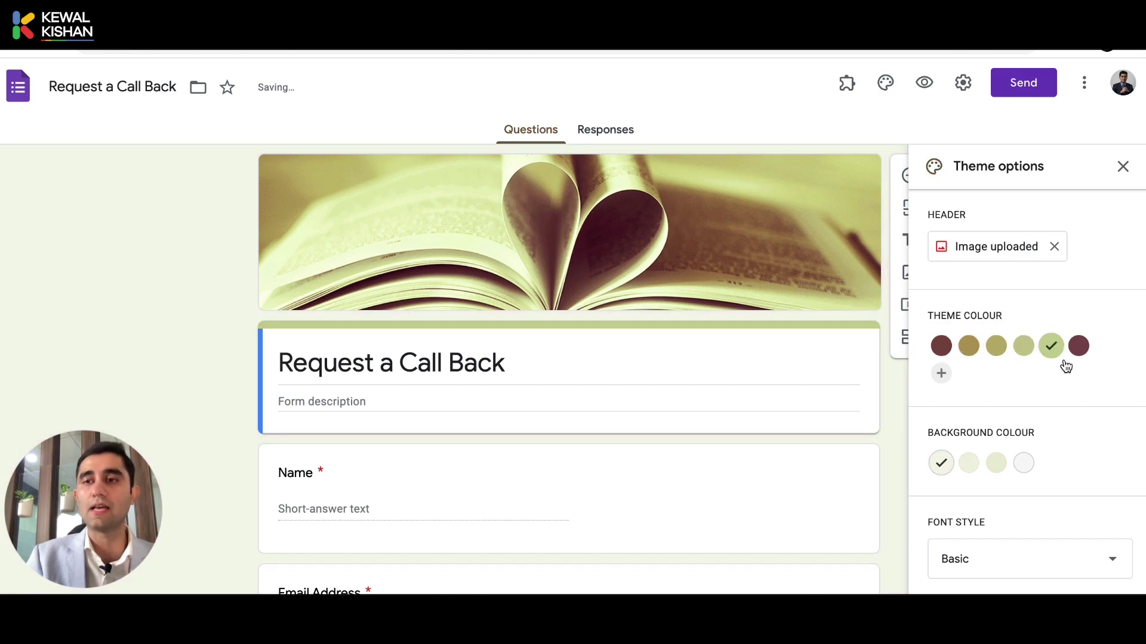
pyautogui.click(1083, 354)
# Step: Experiment with custom theme colour hues, then discard the custom colour
pyautogui.click(941, 374)
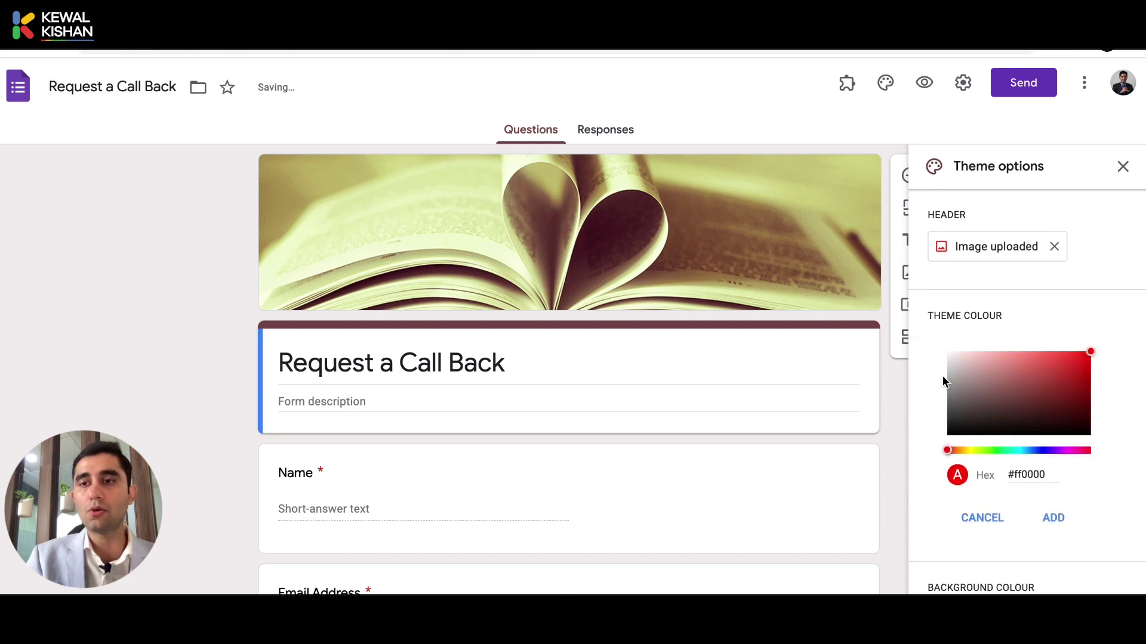
pyautogui.click(979, 448)
pyautogui.click(1021, 450)
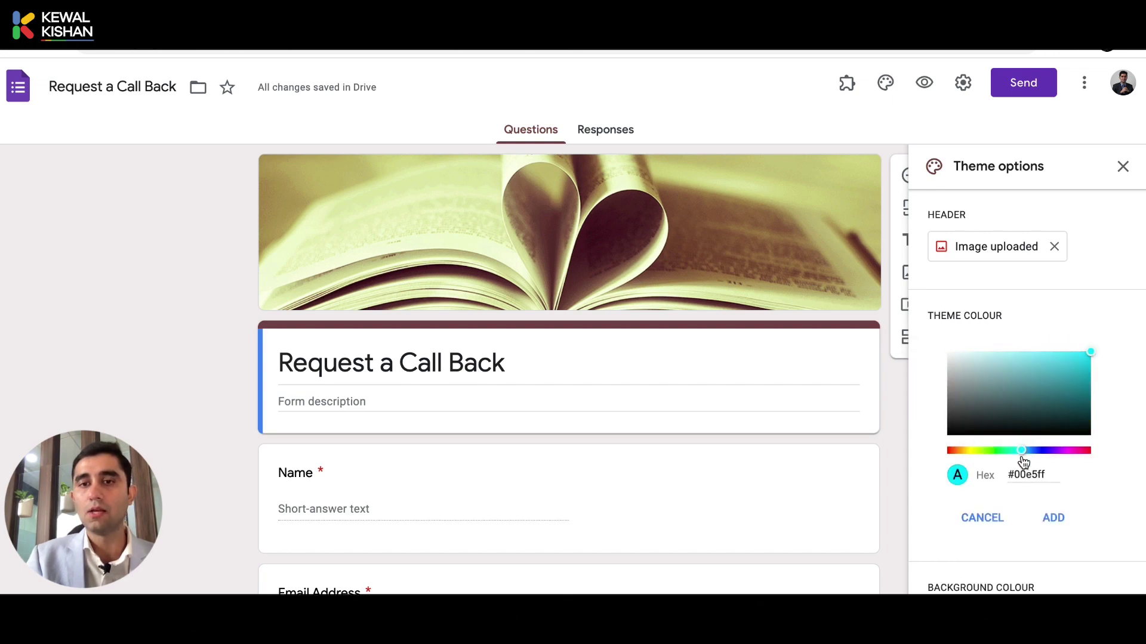
pyautogui.click(1048, 453)
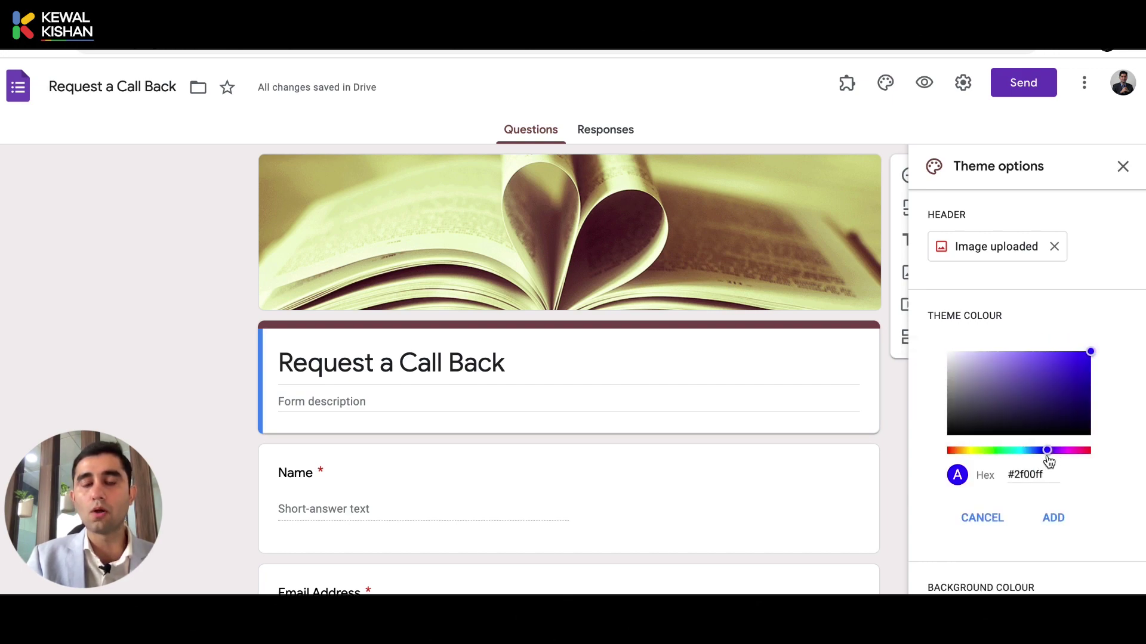
pyautogui.click(1073, 452)
pyautogui.click(958, 450)
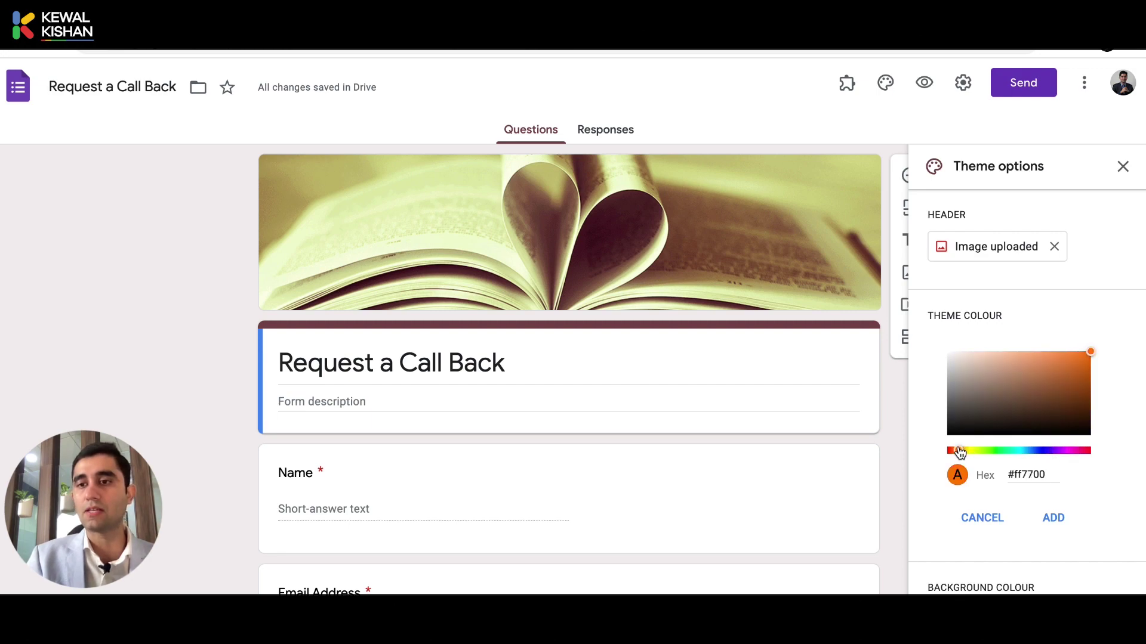
pyautogui.click(983, 518)
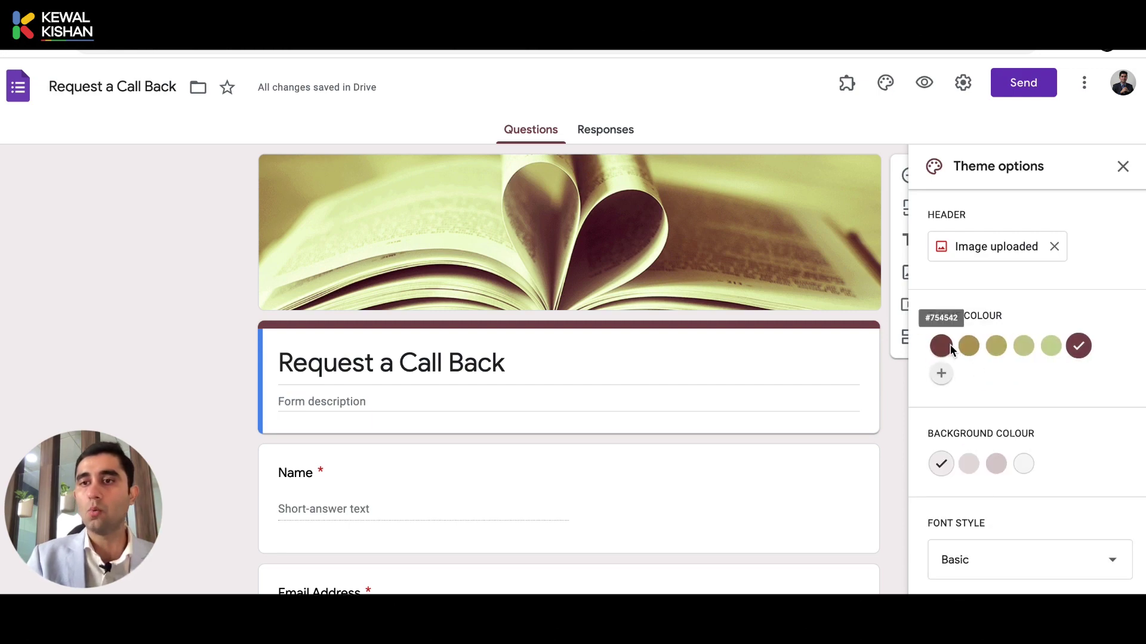
pyautogui.click(940, 378)
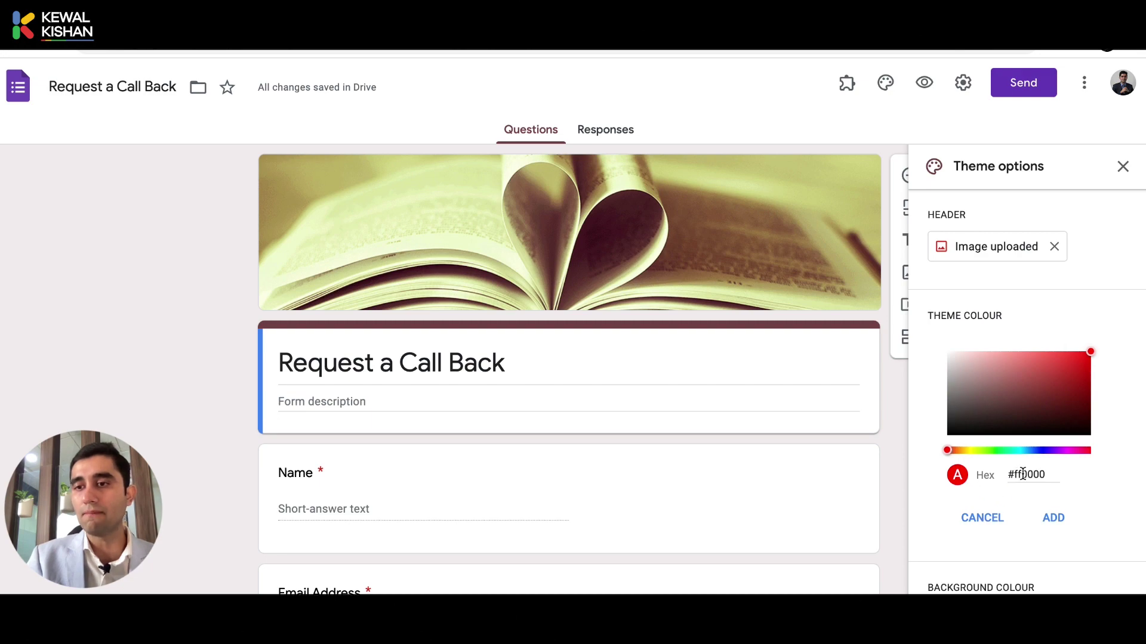
pyautogui.click(990, 519)
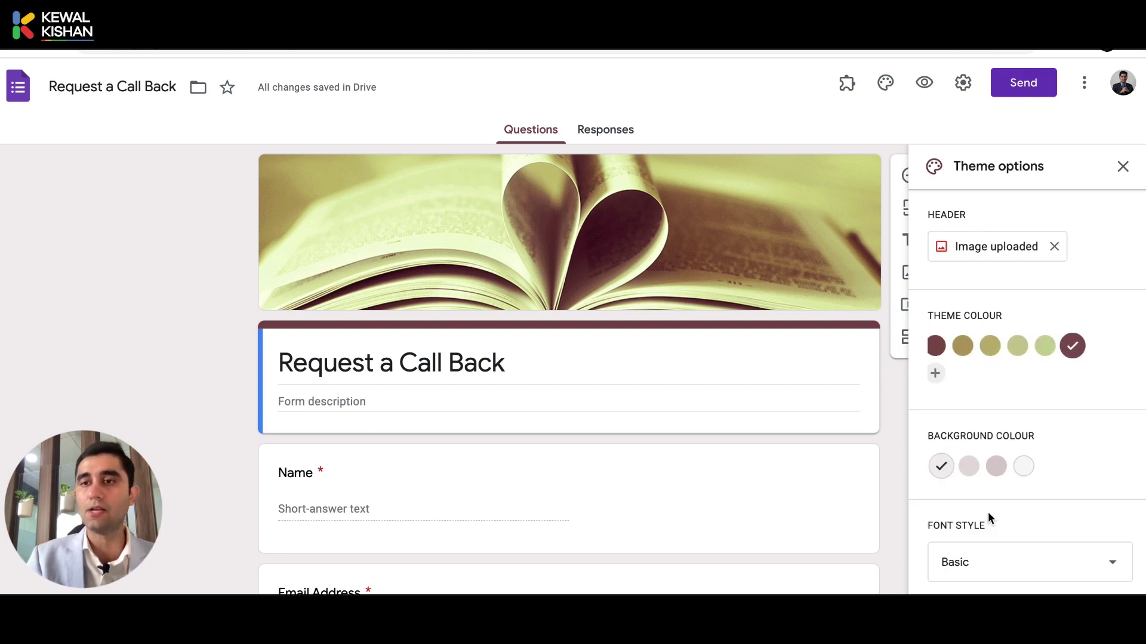
# Step: Set the theme colour to maroon #754542 and the background to Dark mauve #d6c7c6
pyautogui.click(934, 353)
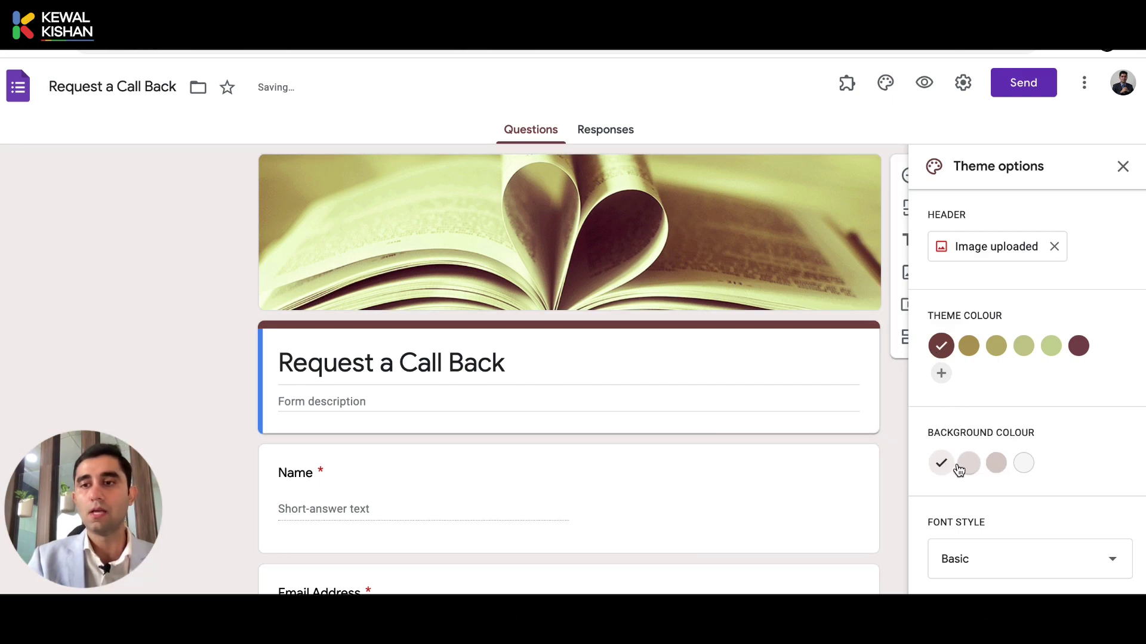
pyautogui.click(996, 463)
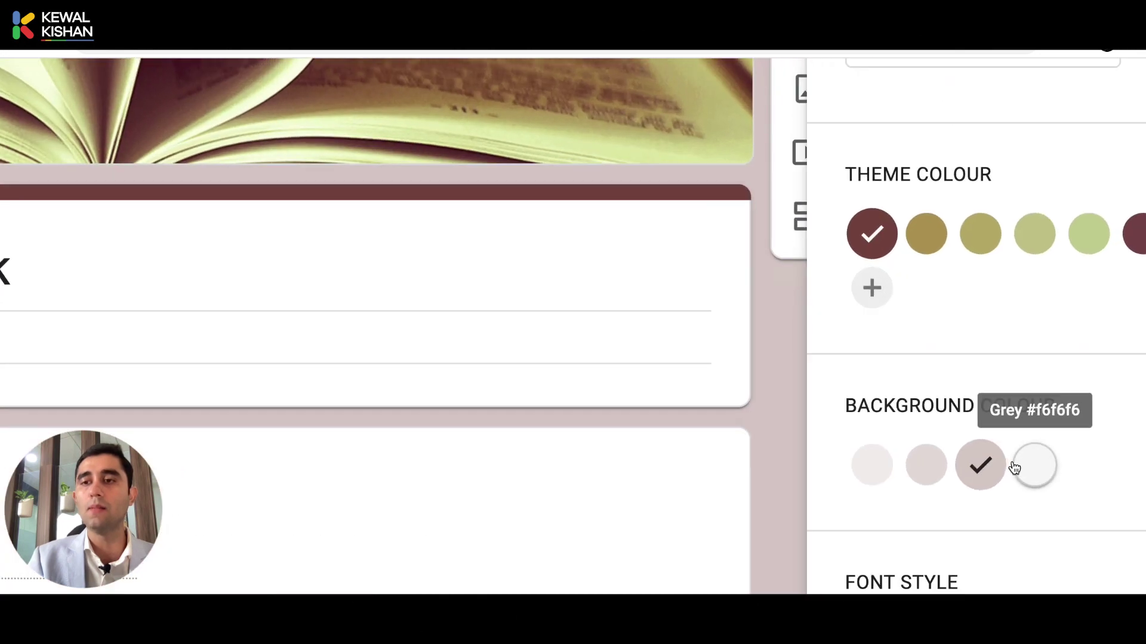
pyautogui.click(1024, 464)
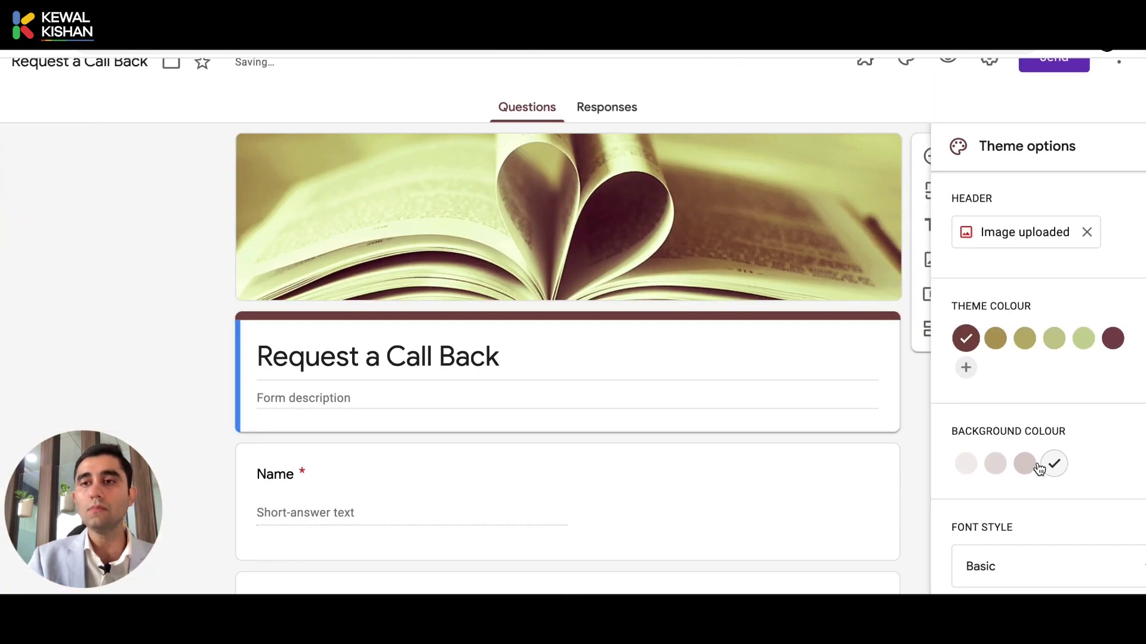
pyautogui.scroll(-2, 543, 393)
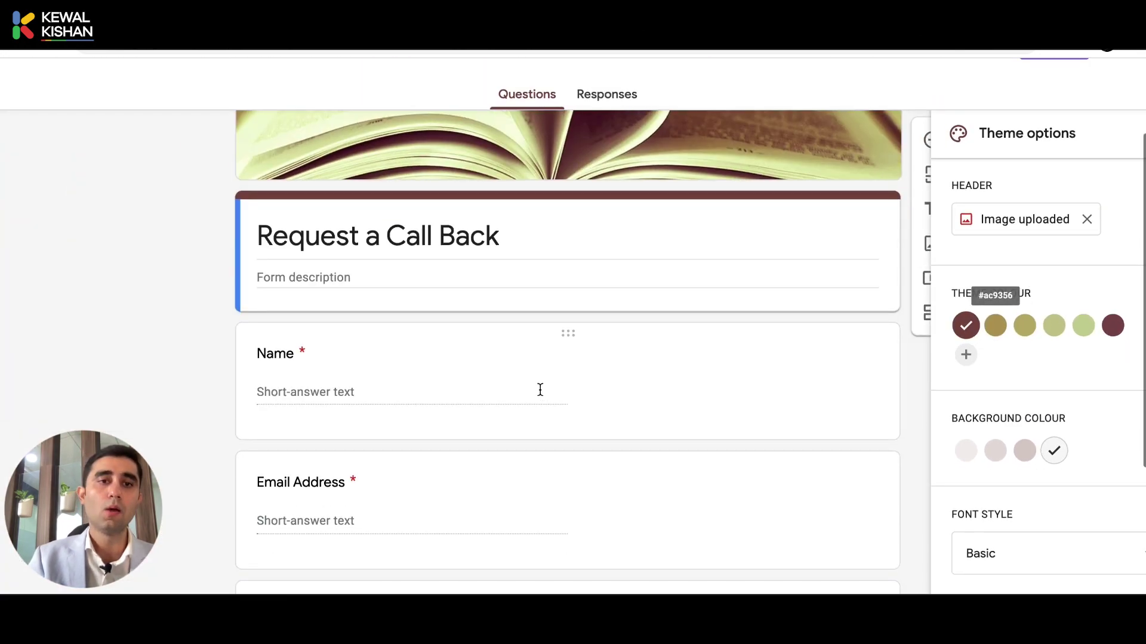
pyautogui.click(280, 355)
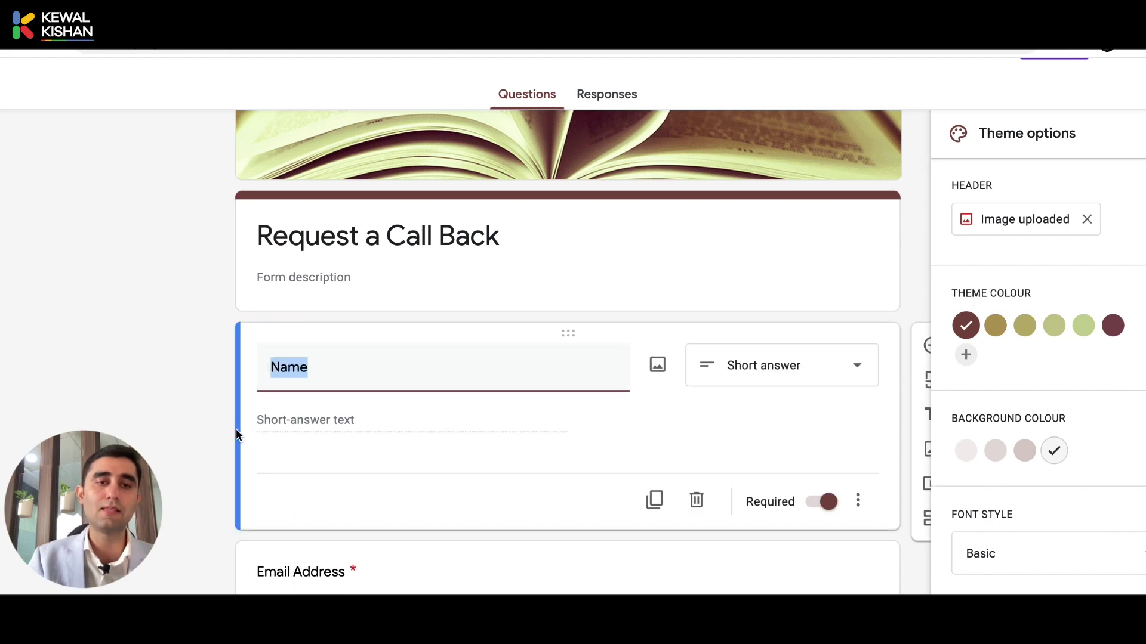
pyautogui.click(260, 237)
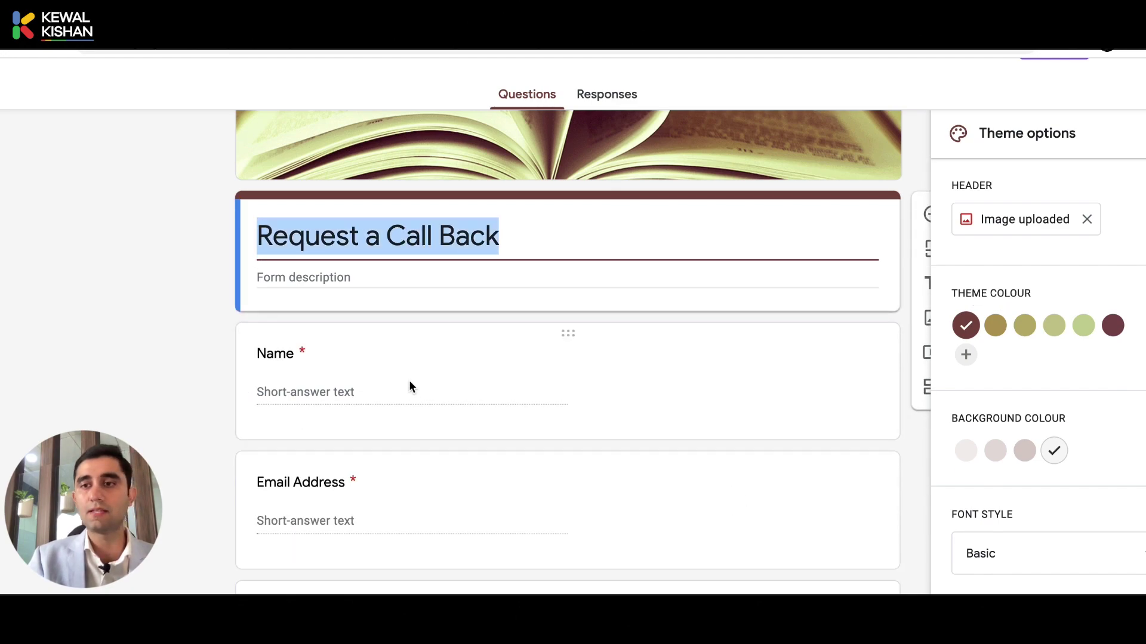
pyautogui.click(963, 452)
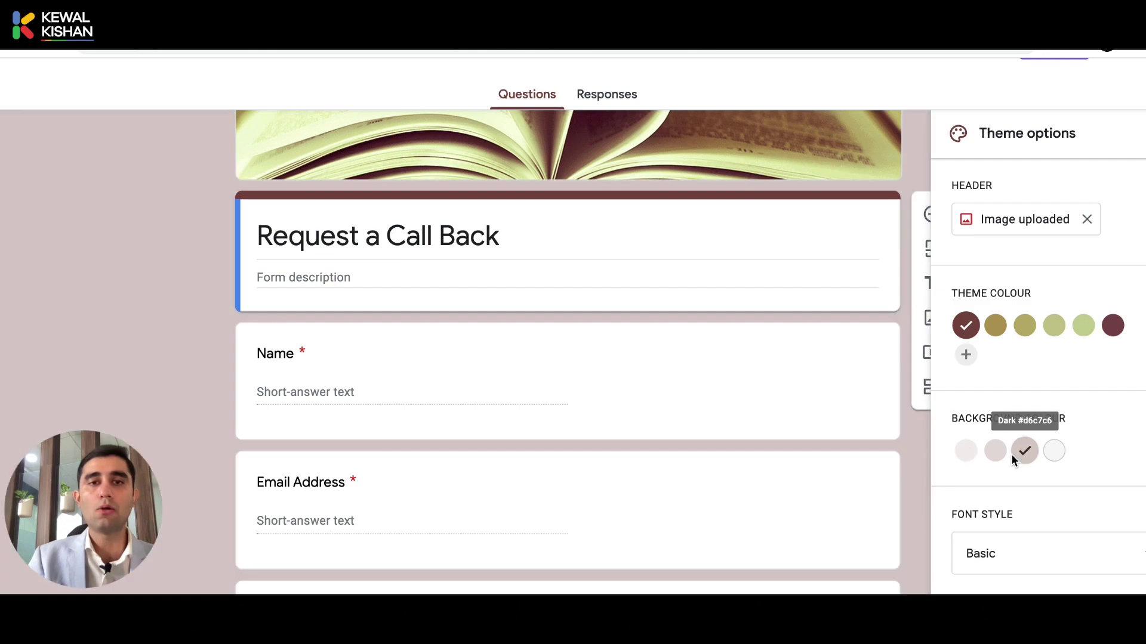
pyautogui.click(989, 457)
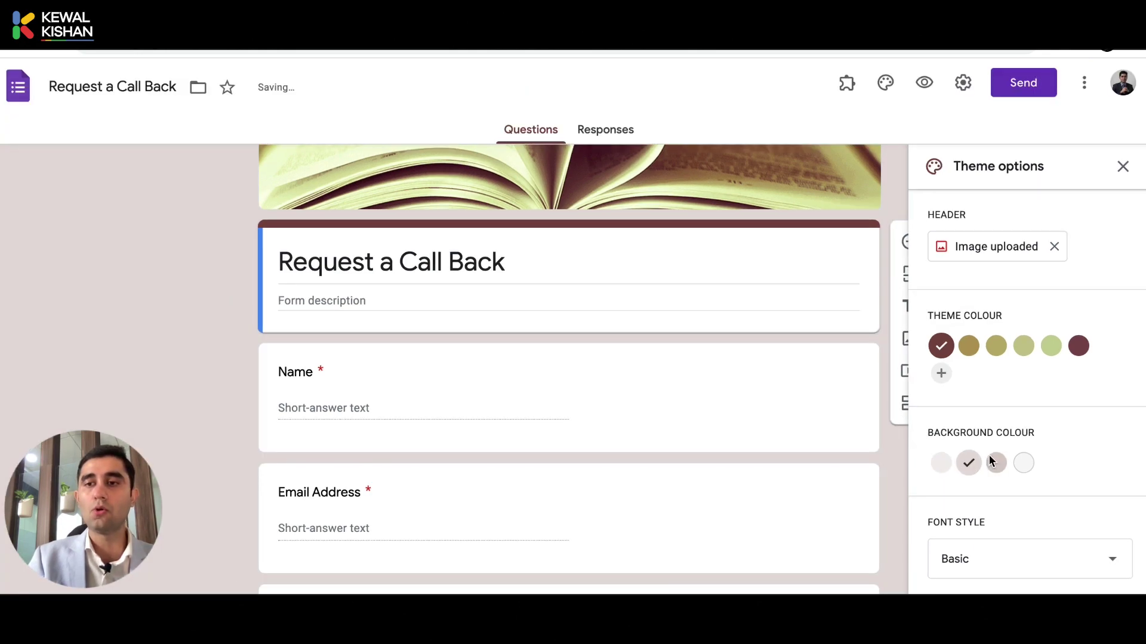
pyautogui.click(996, 464)
pyautogui.scroll(-2, 997, 464)
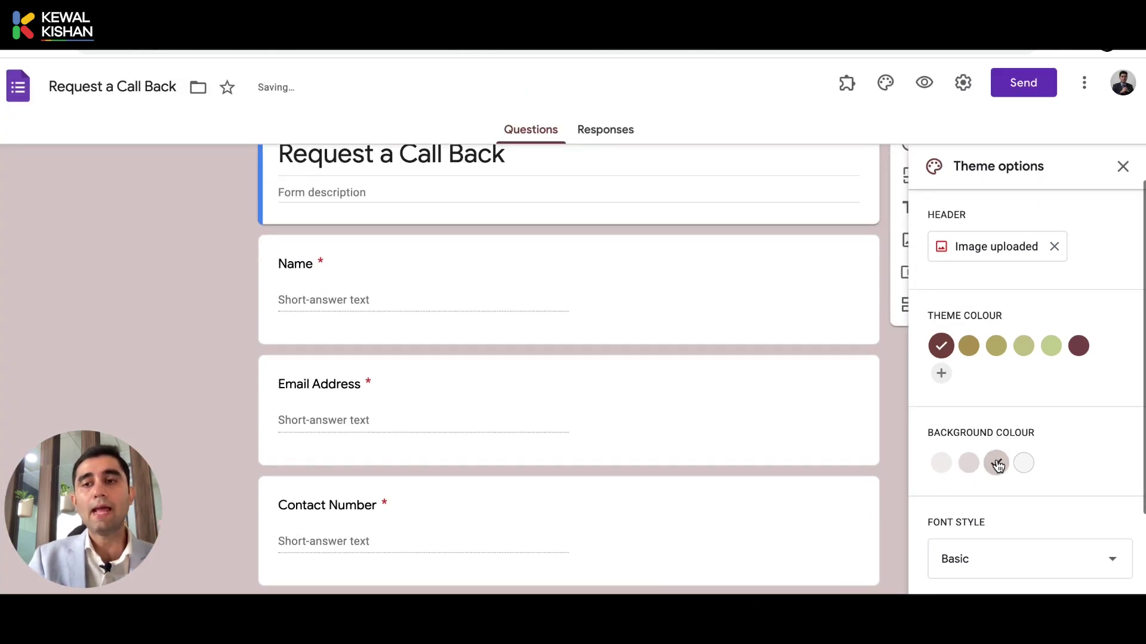
pyautogui.click(1010, 558)
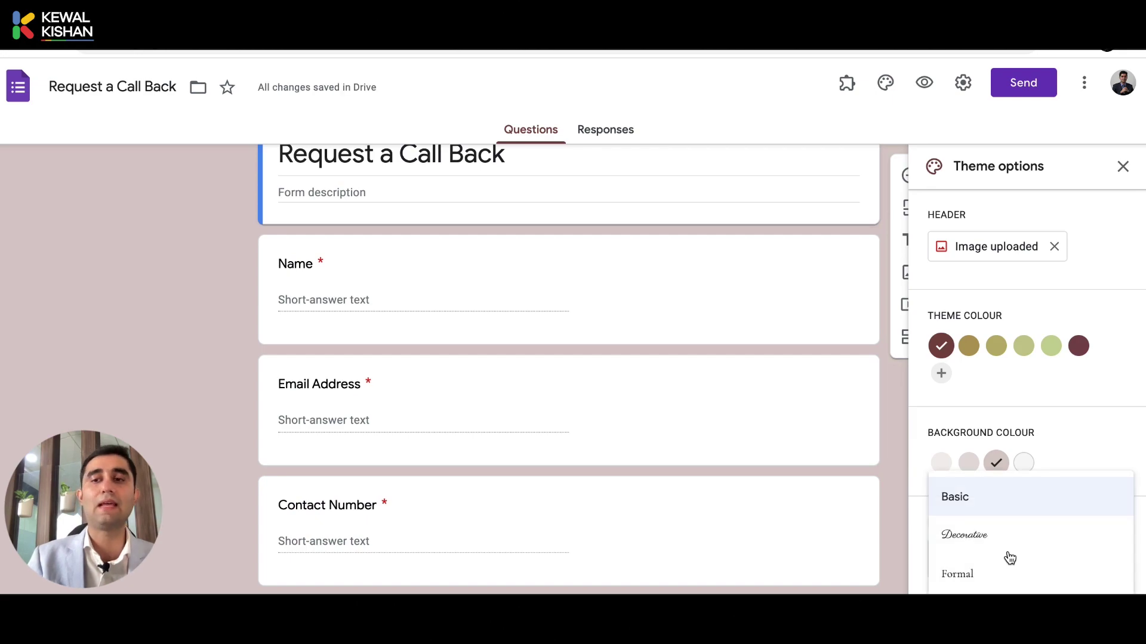
pyautogui.click(994, 502)
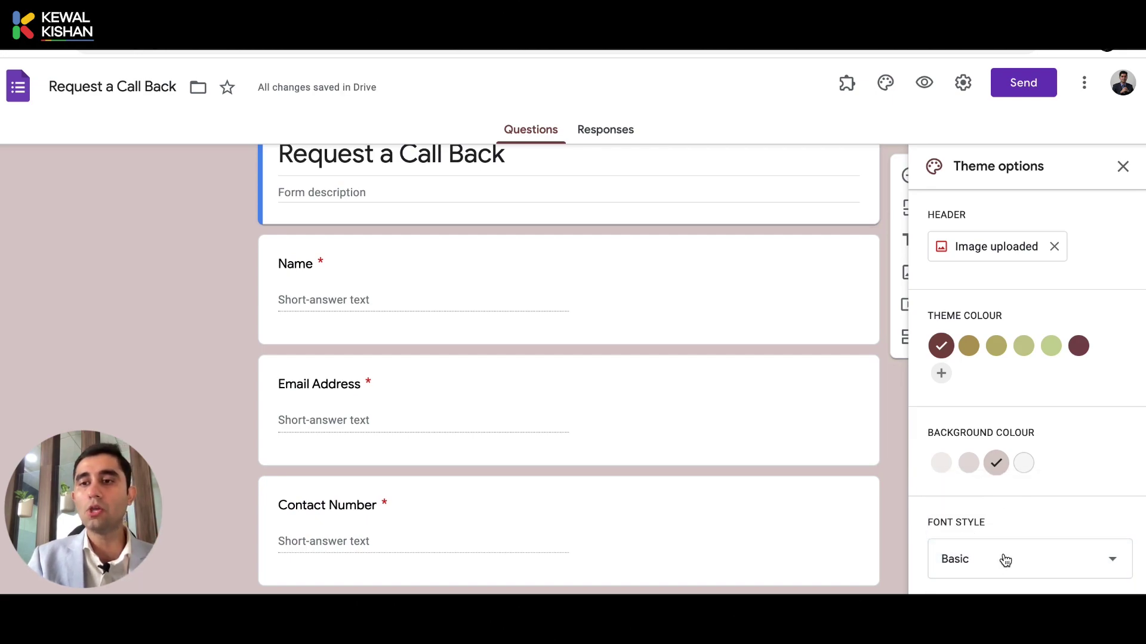
pyautogui.click(1005, 560)
pyautogui.click(990, 531)
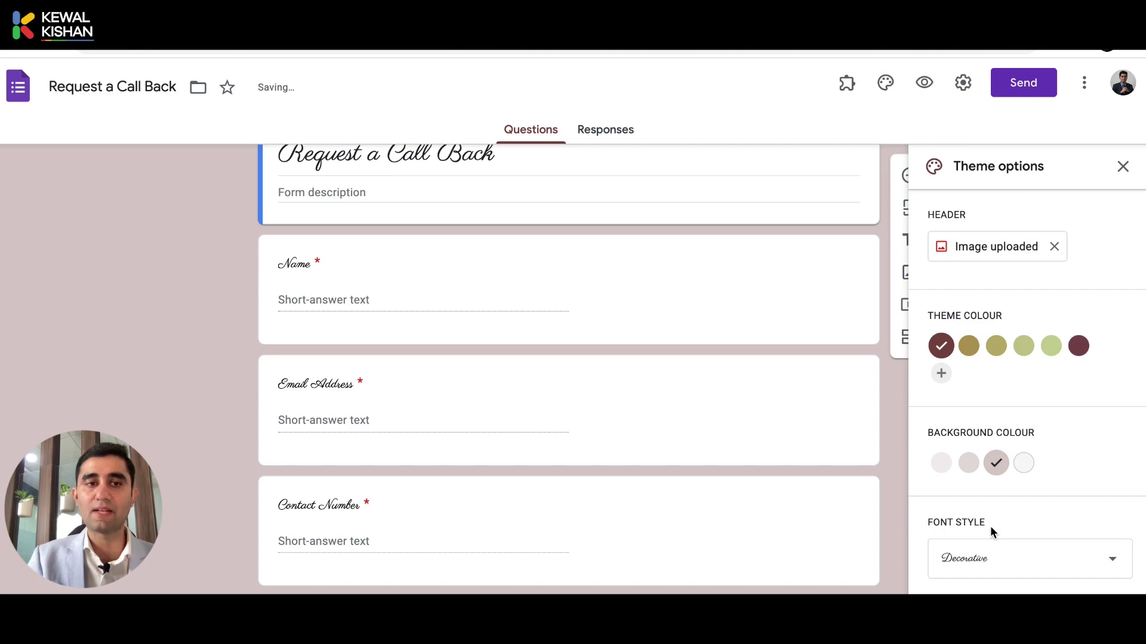
pyautogui.scroll(4, 839, 454)
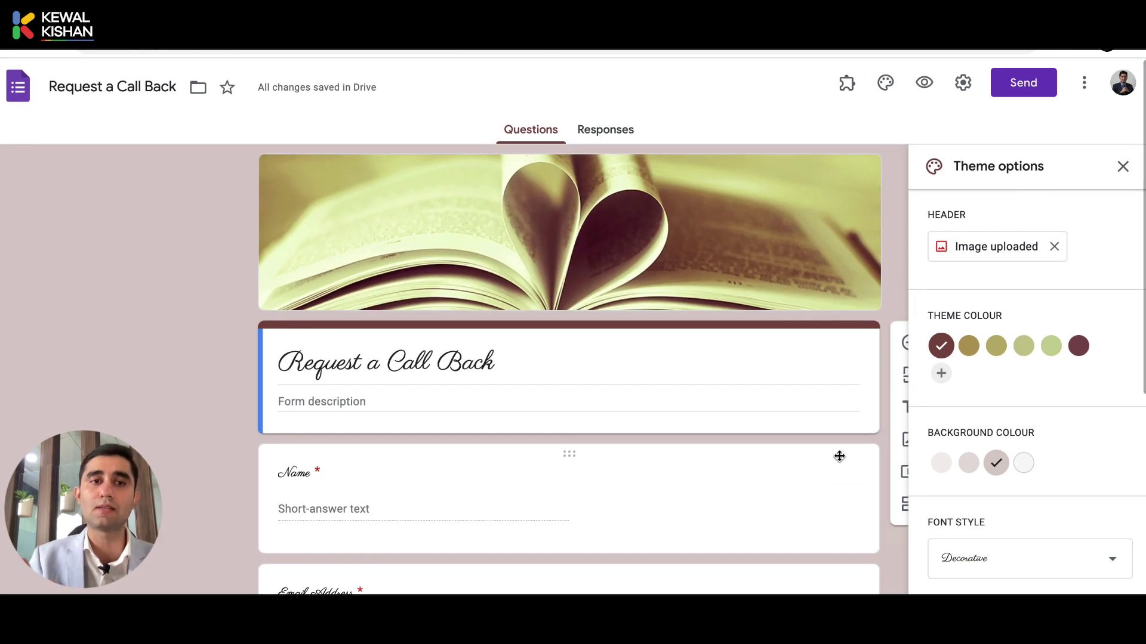
pyautogui.click(1035, 570)
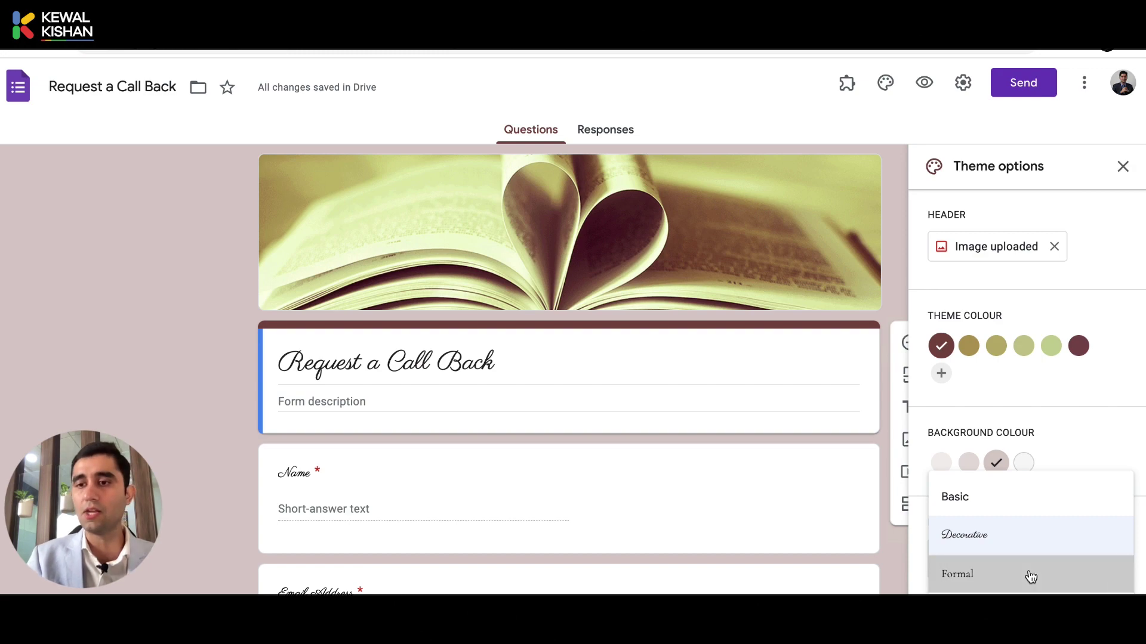
pyautogui.click(1030, 576)
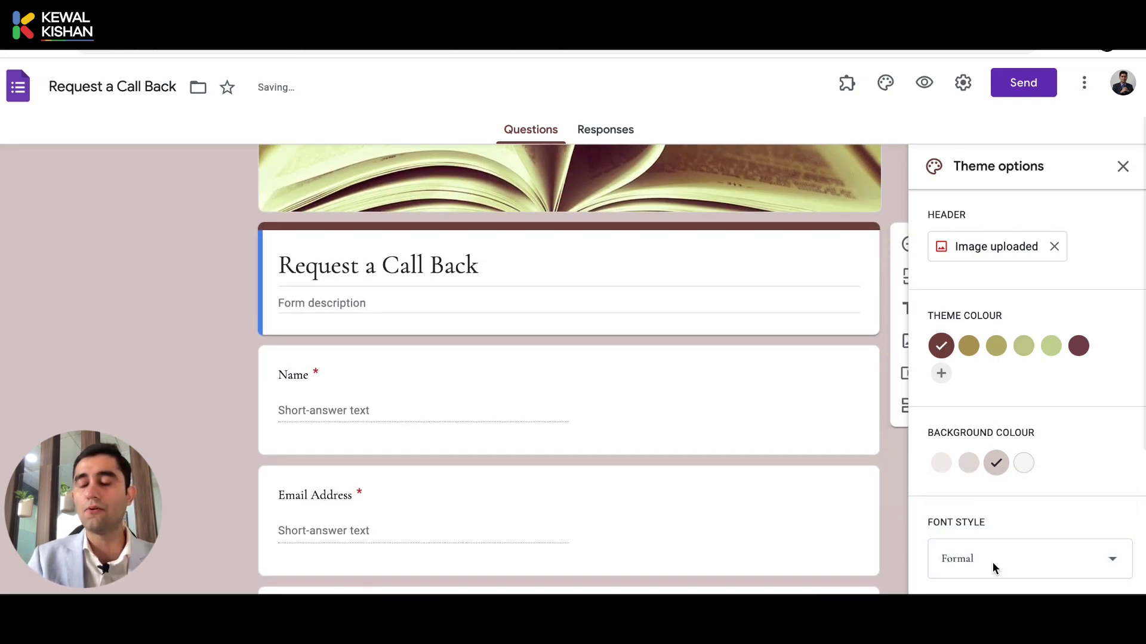
pyautogui.click(991, 561)
pyautogui.click(978, 612)
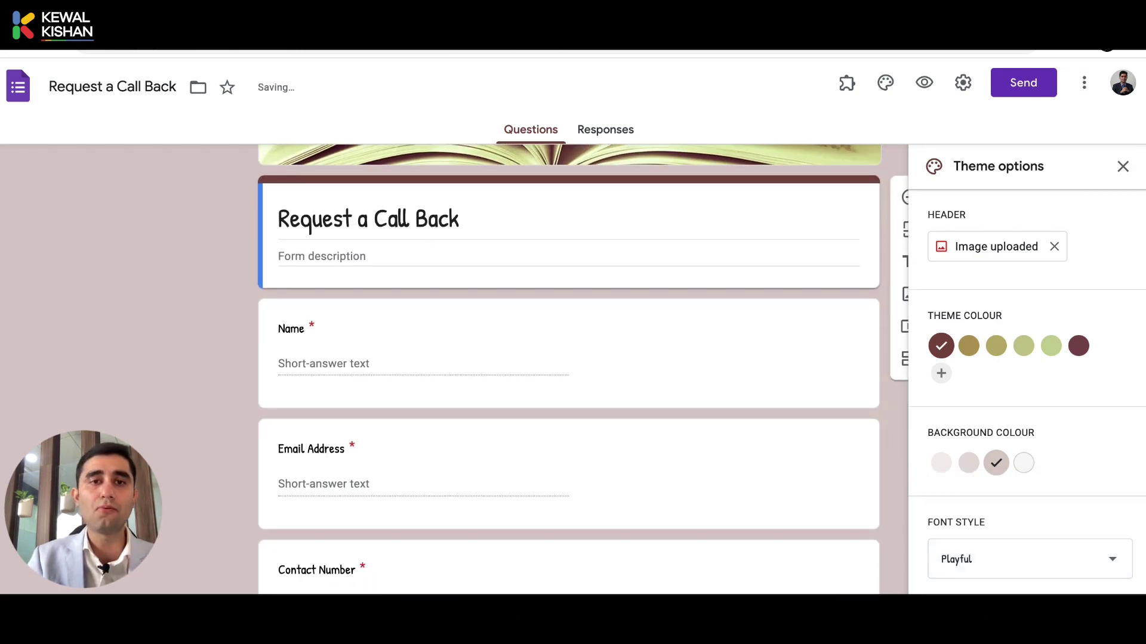
pyautogui.scroll(3, 846, 488)
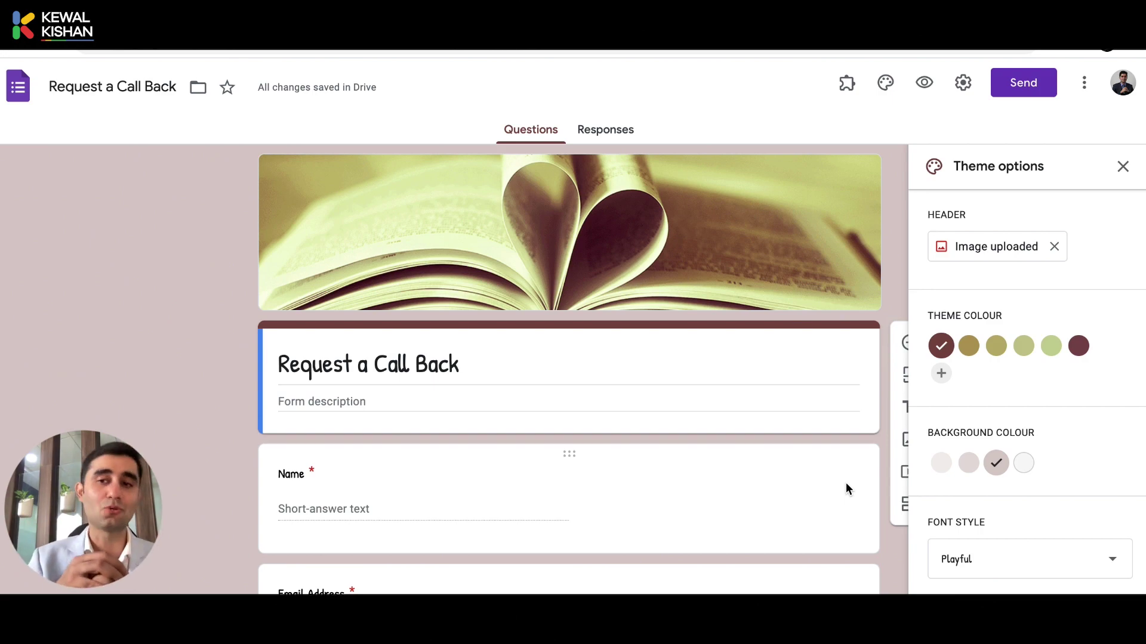
pyautogui.click(1019, 562)
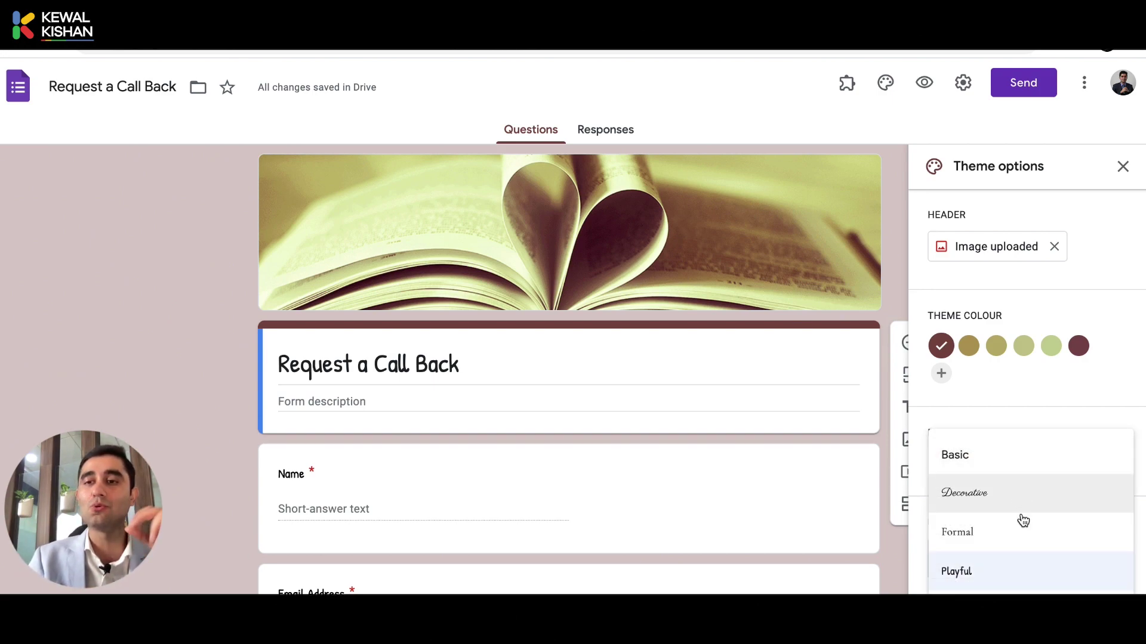
pyautogui.click(1024, 426)
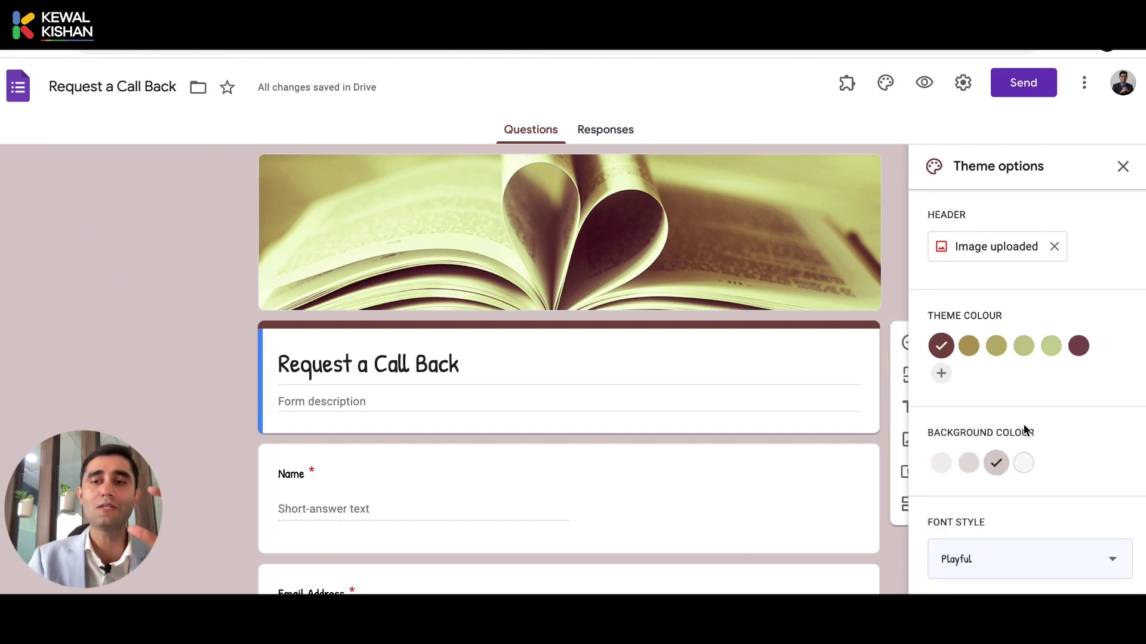
pyautogui.click(977, 564)
pyautogui.click(980, 456)
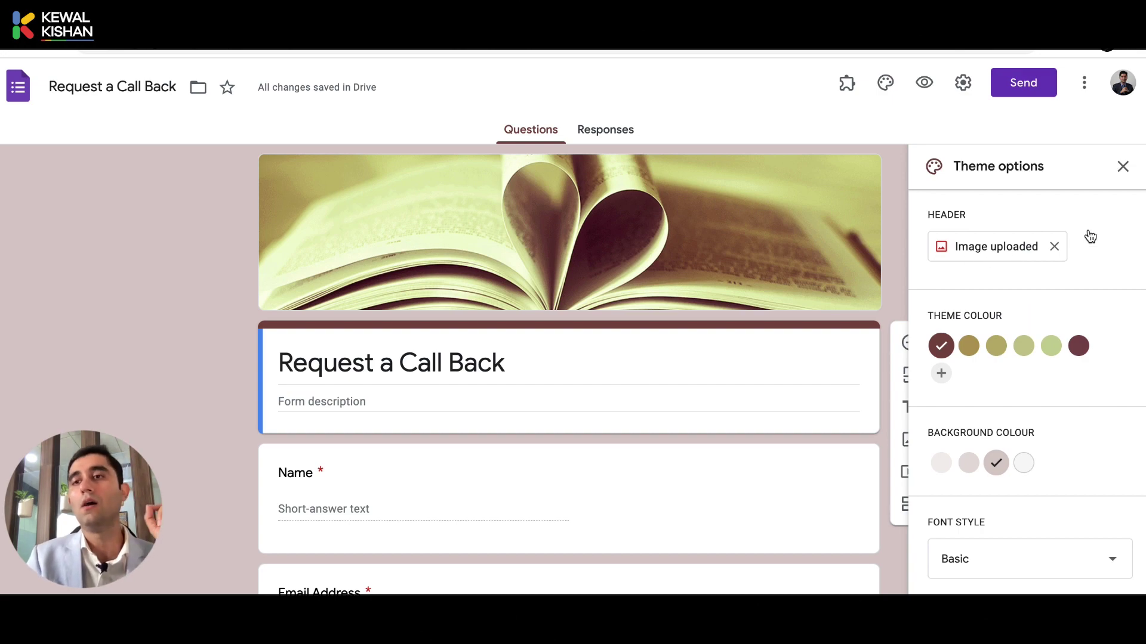
# Step: Close the Theme options panel
pyautogui.click(1123, 167)
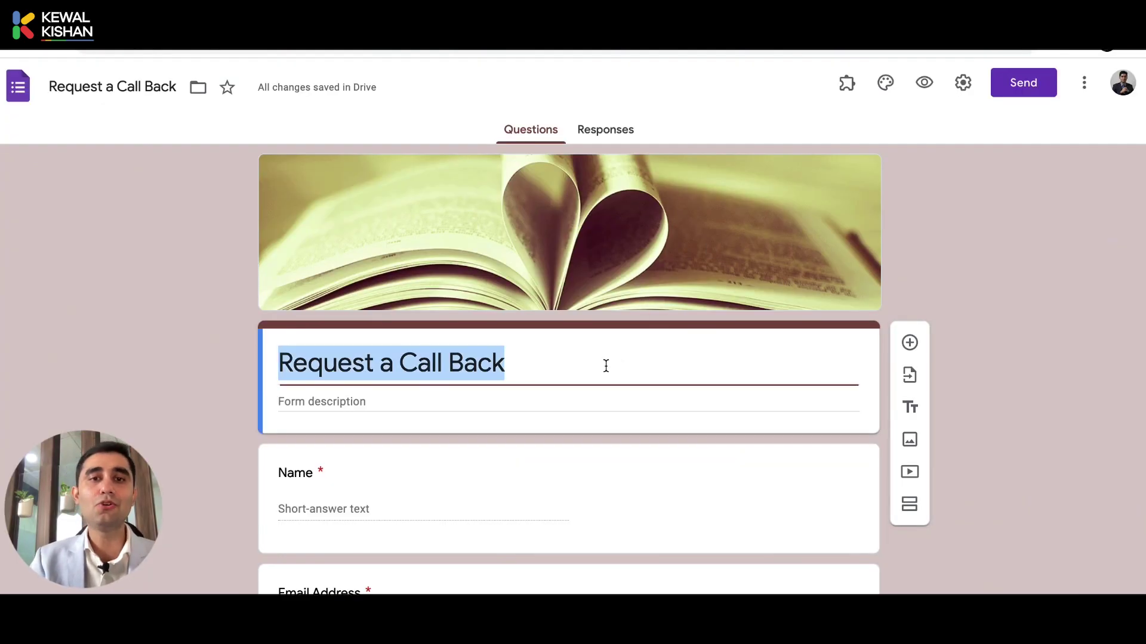
# Step: Search YouTube and embed '5 STEPS to AUTOMATE YOUR BUSINESS in Google Workspace' below the title
pyautogui.click(585, 358)
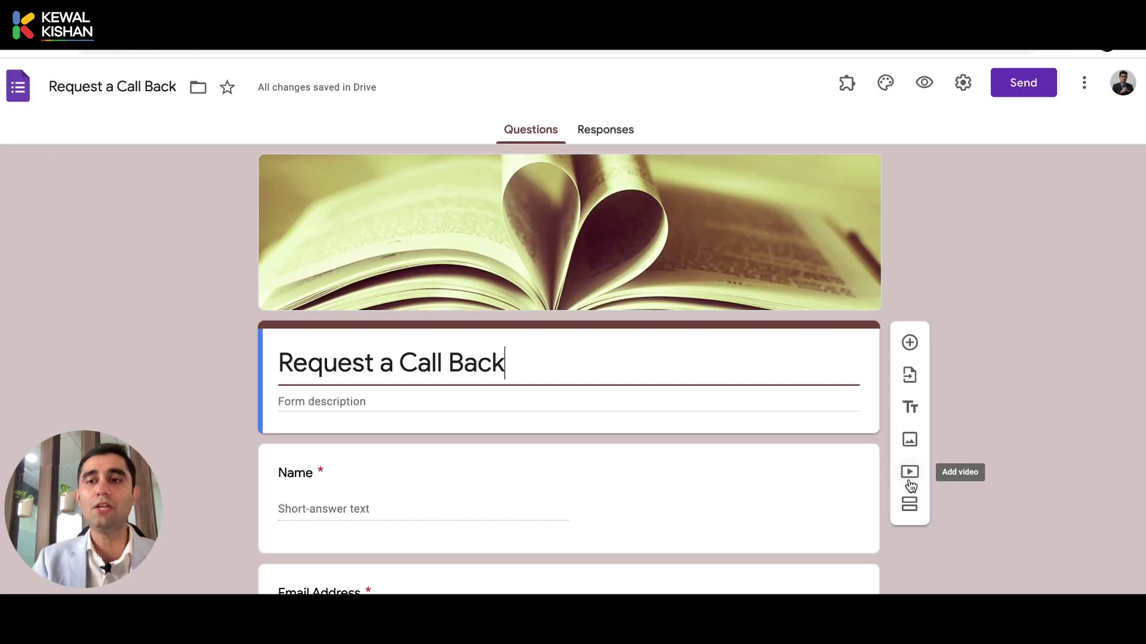
pyautogui.click(910, 473)
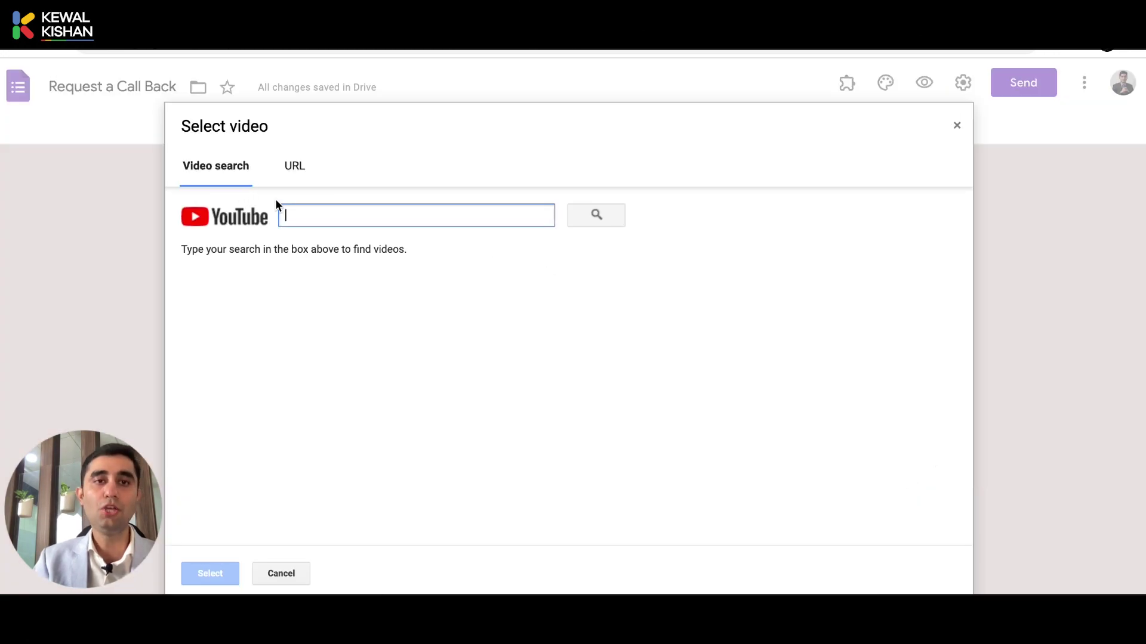
pyautogui.click(291, 173)
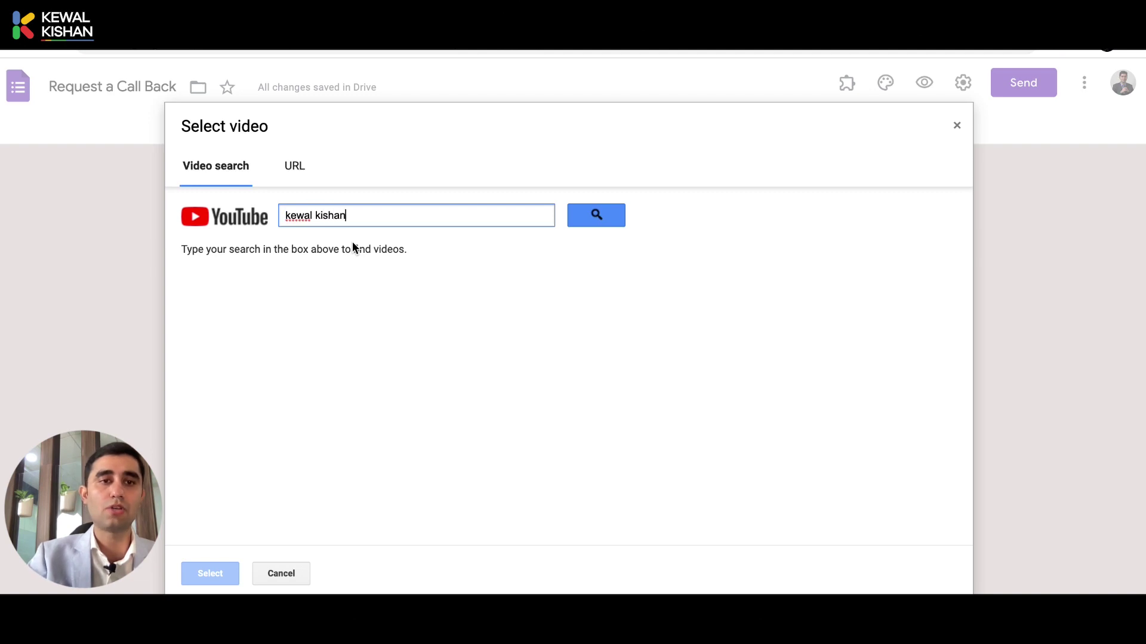
pyautogui.press('Return')
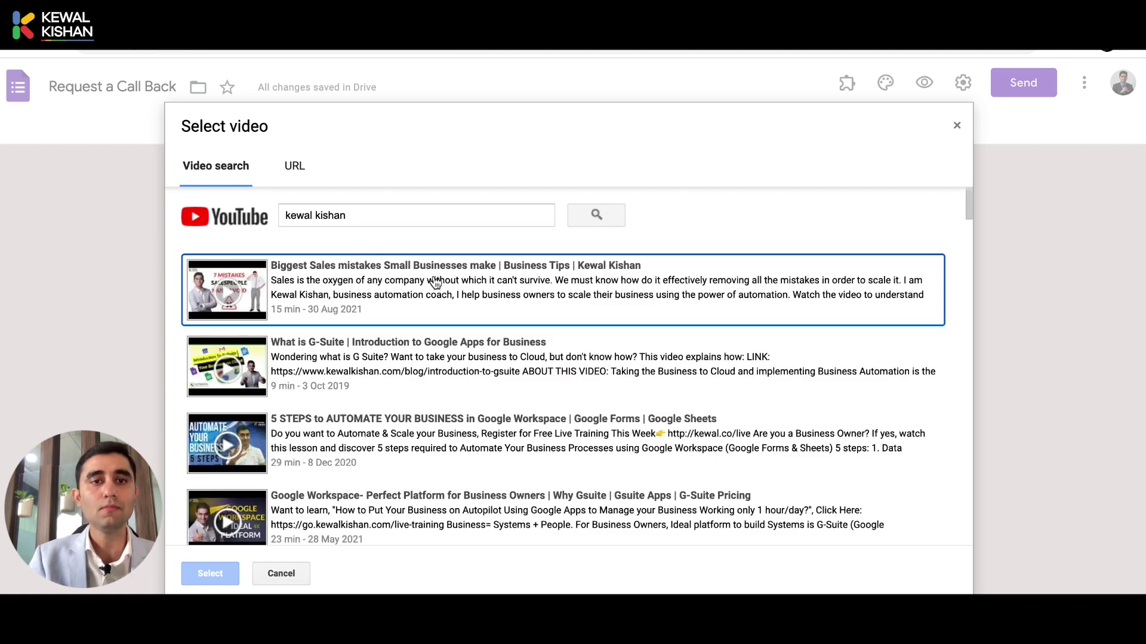
pyautogui.scroll(-2, 410, 358)
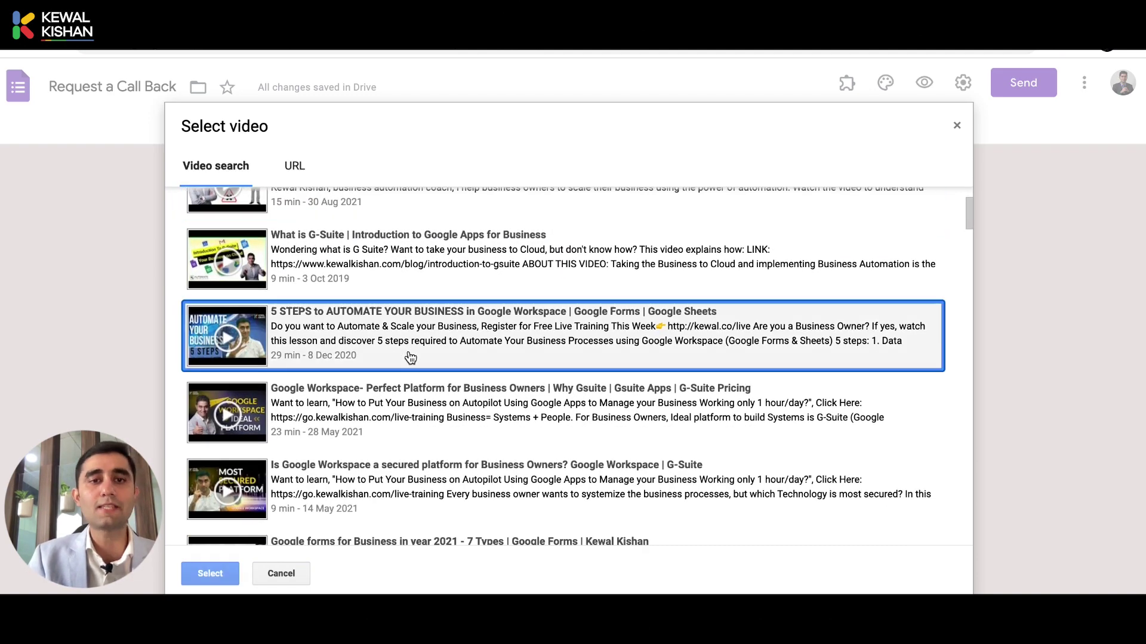
pyautogui.click(409, 358)
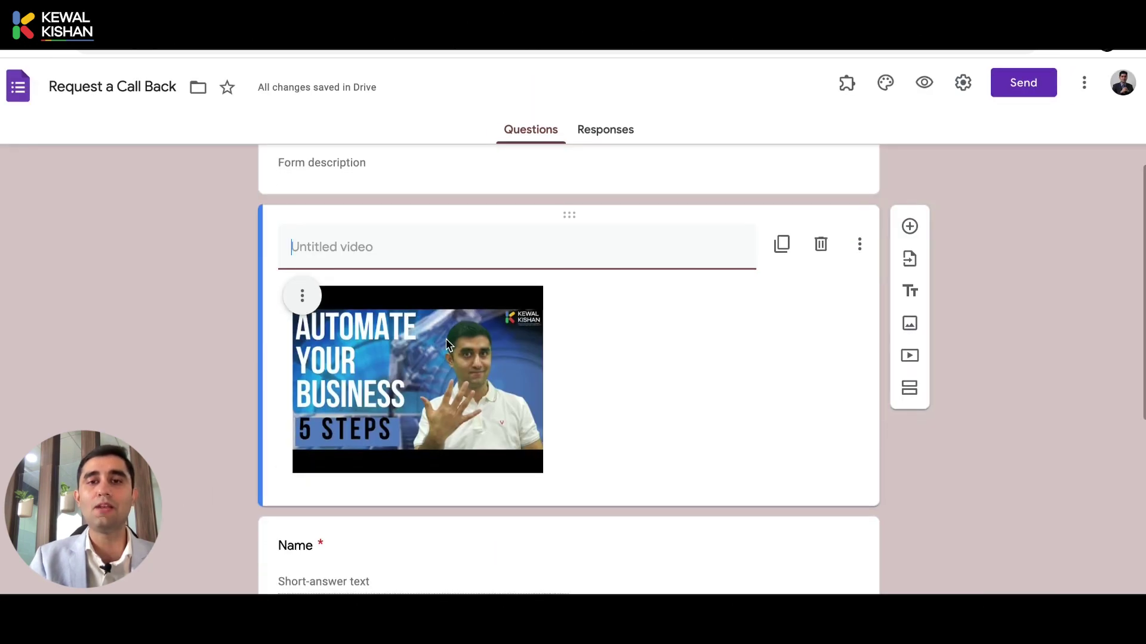
pyautogui.scroll(-3, 471, 382)
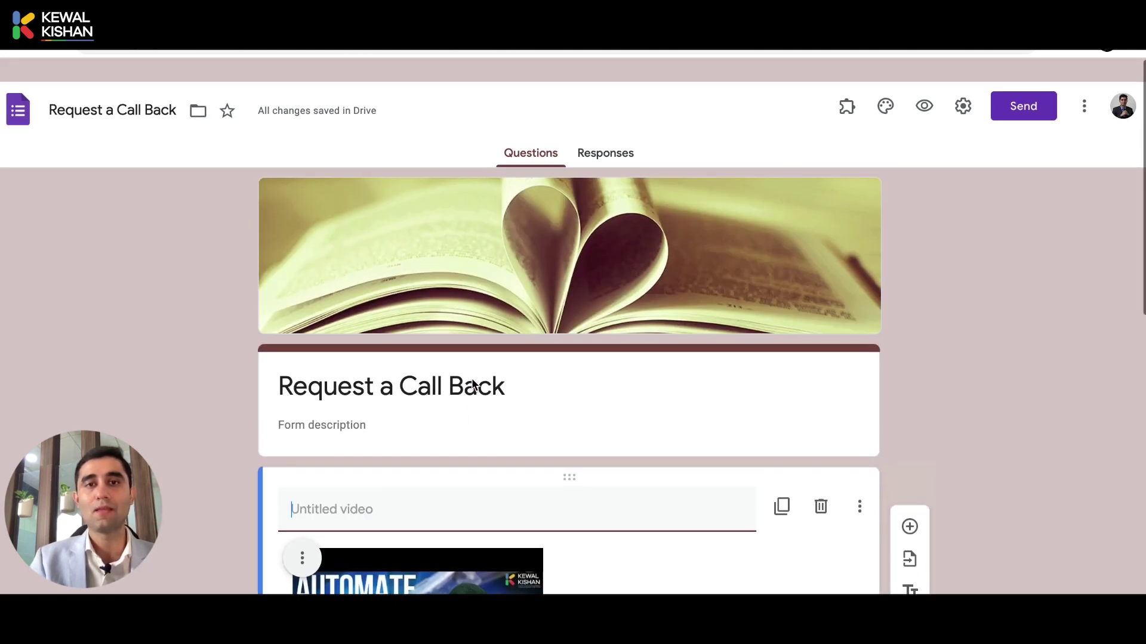
pyautogui.scroll(-5, 471, 382)
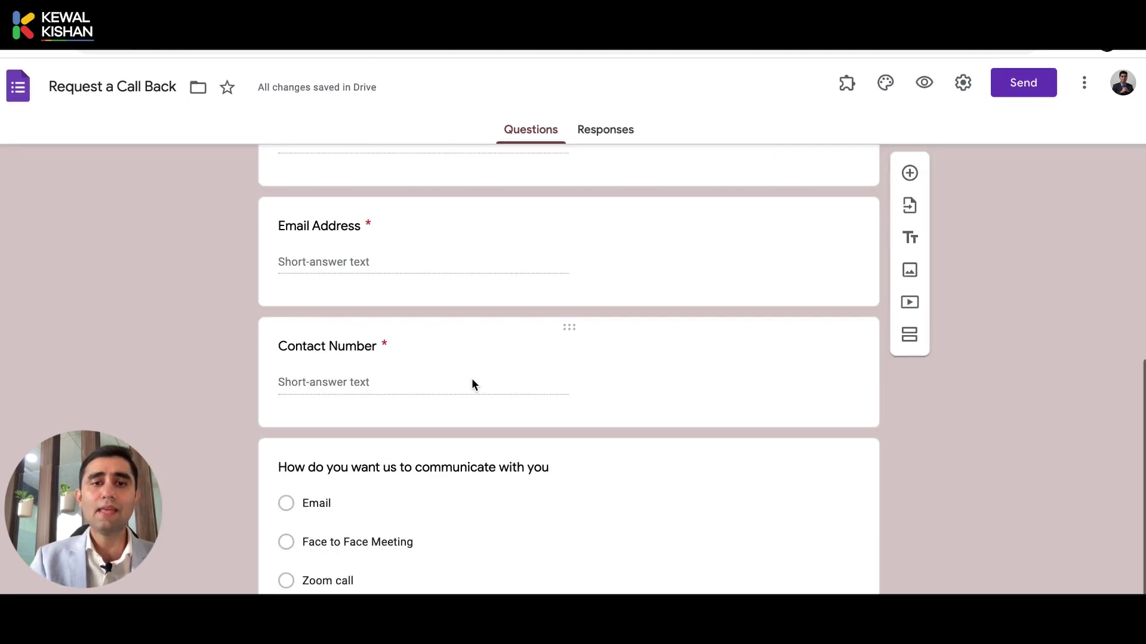
pyautogui.click(374, 516)
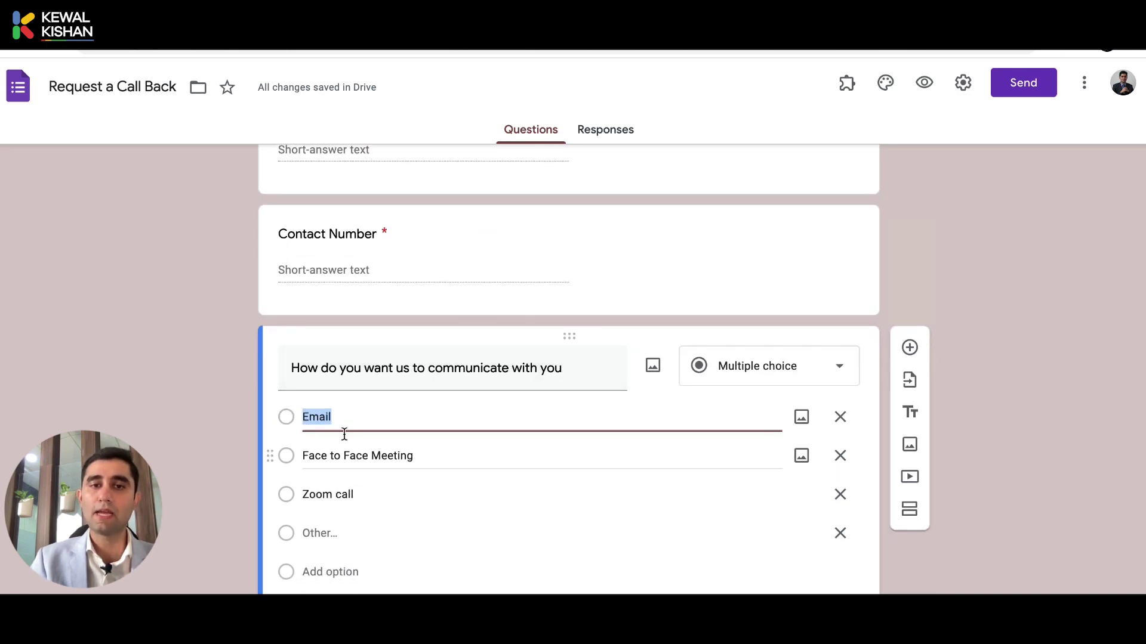
pyautogui.click(370, 467)
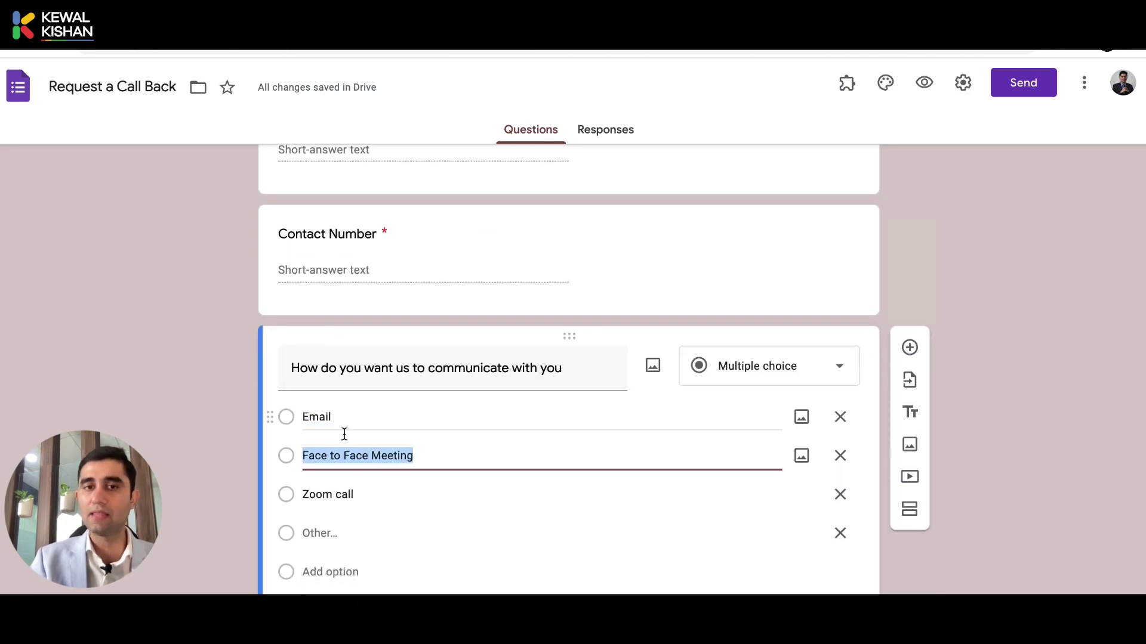
pyautogui.click(359, 495)
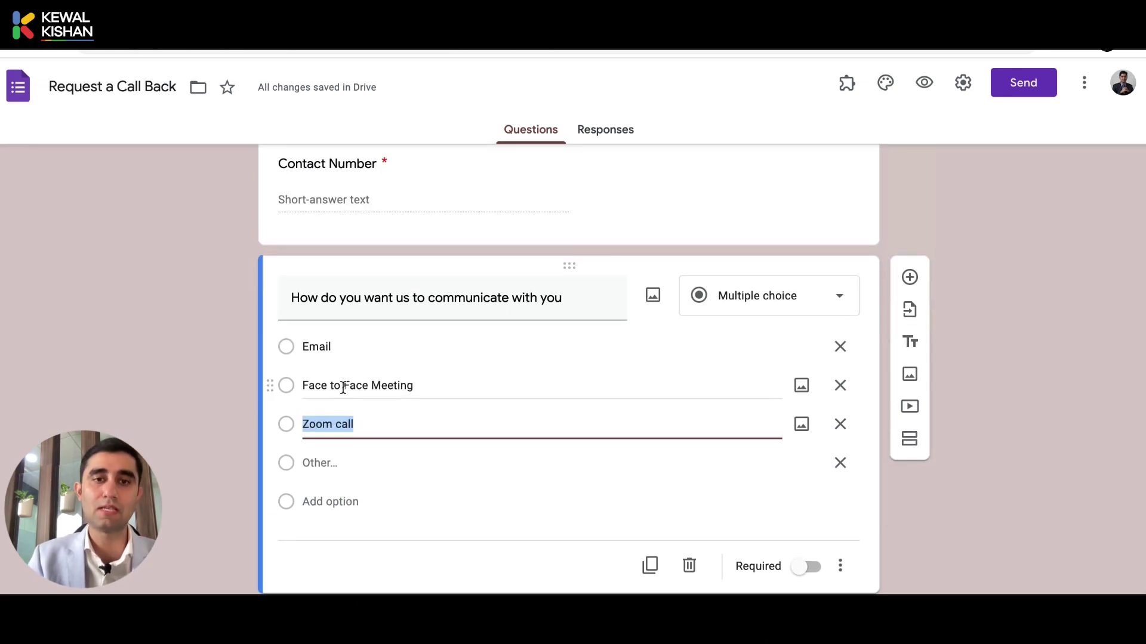
pyautogui.click(785, 347)
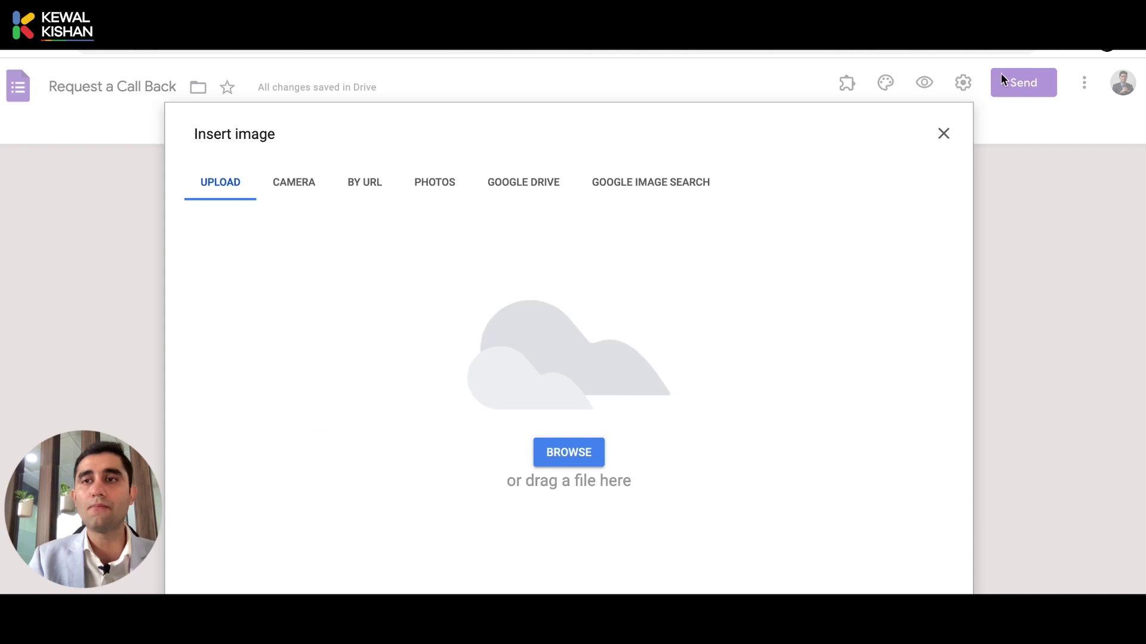
pyautogui.click(945, 137)
pyautogui.click(654, 348)
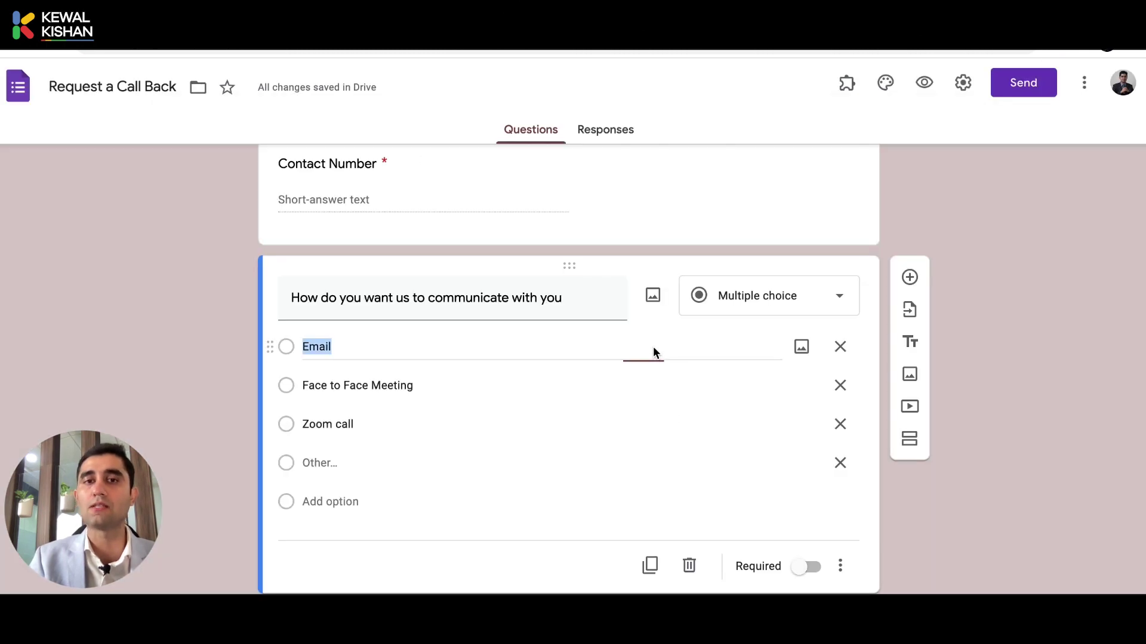
pyautogui.click(782, 313)
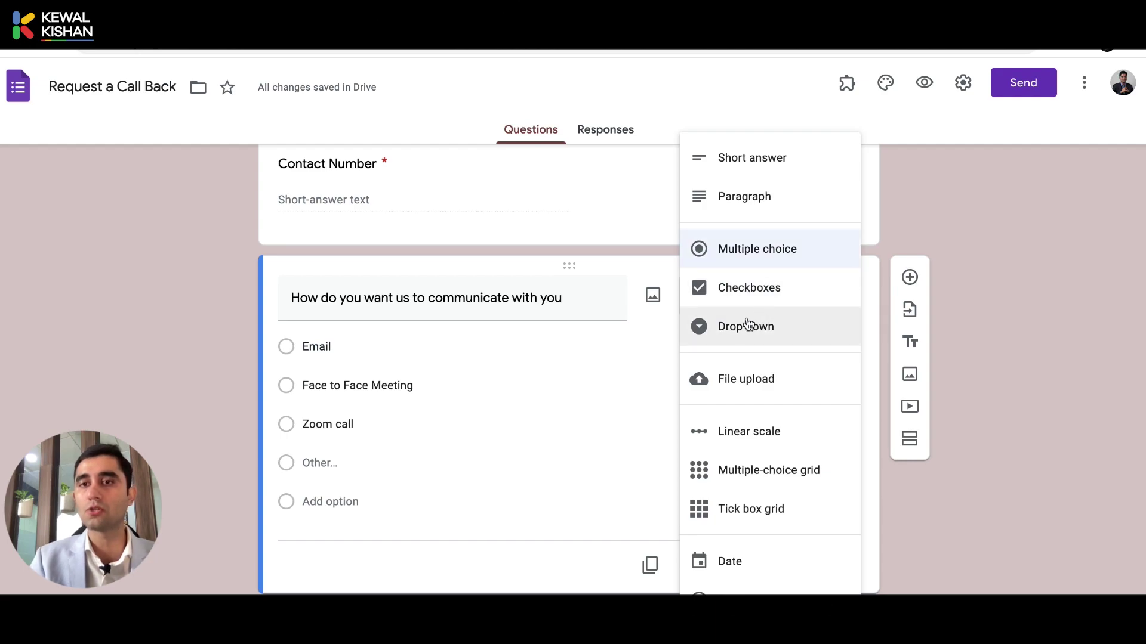
pyautogui.click(614, 336)
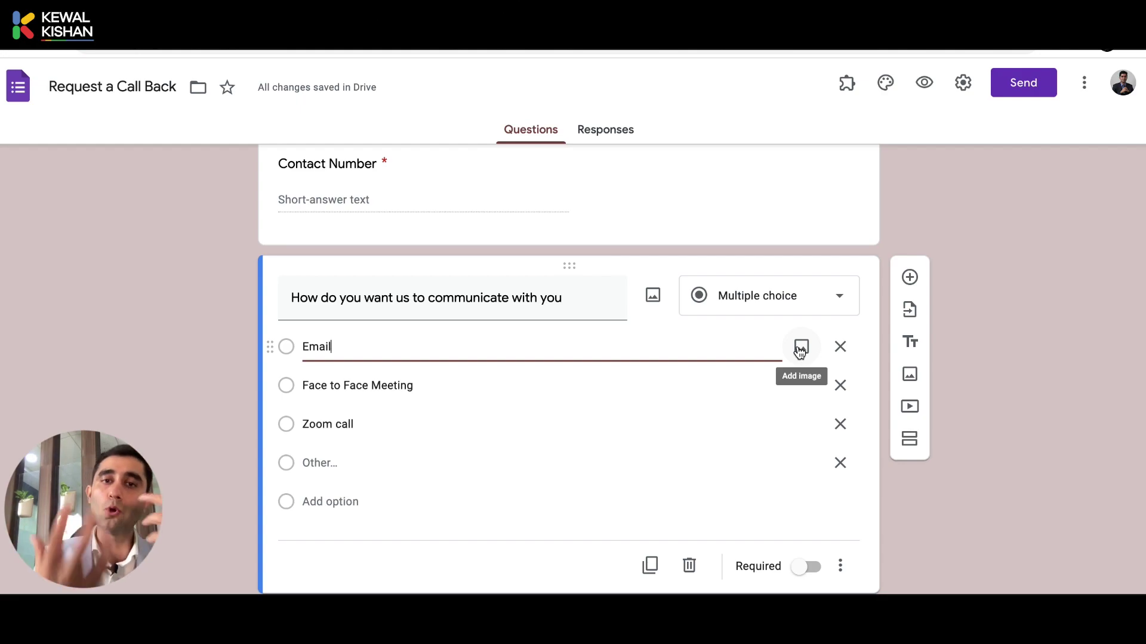
pyautogui.click(960, 230)
pyautogui.scroll(10, 960, 229)
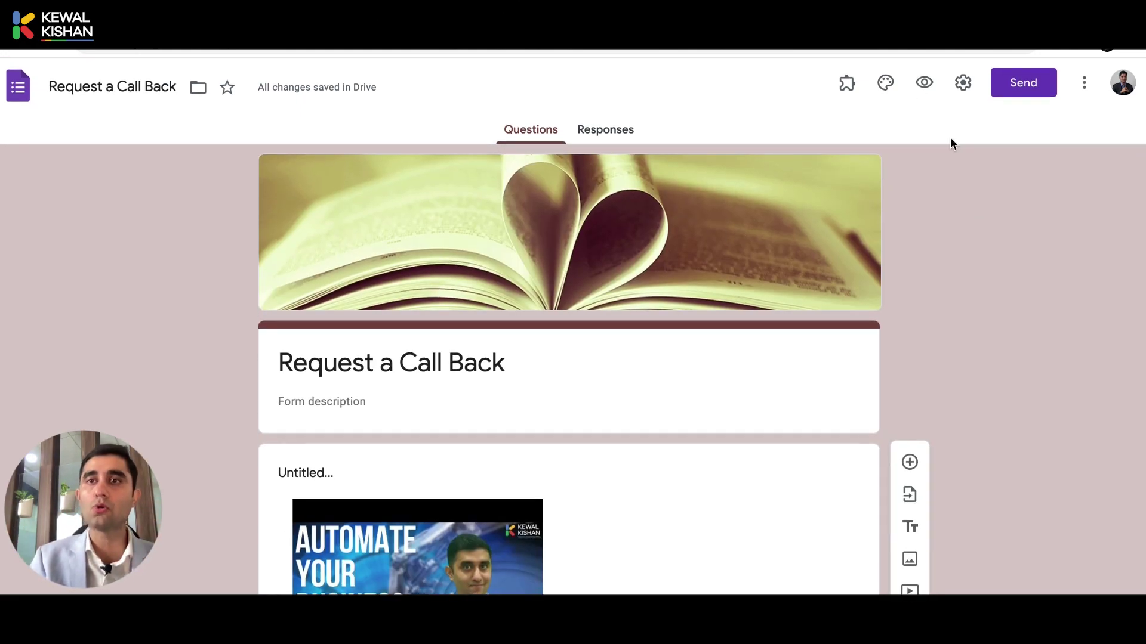
# Step: Preview the form, play, skip ahead in and pause the embedded video, then scroll to Submit
pyautogui.click(922, 91)
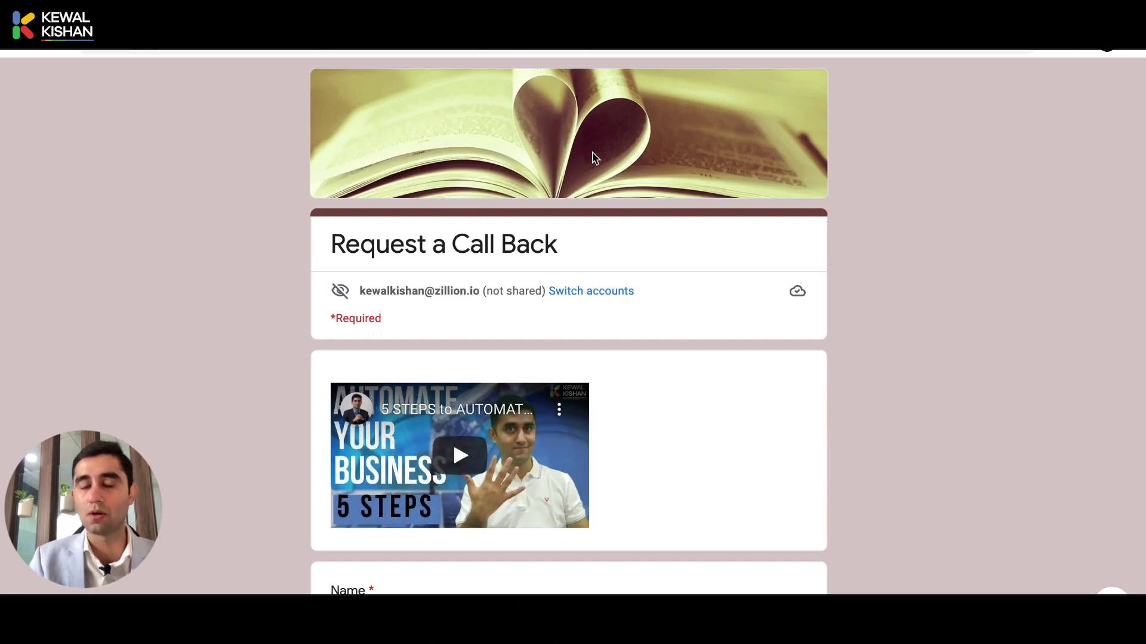
pyautogui.scroll(-3, 711, 160)
pyautogui.click(428, 285)
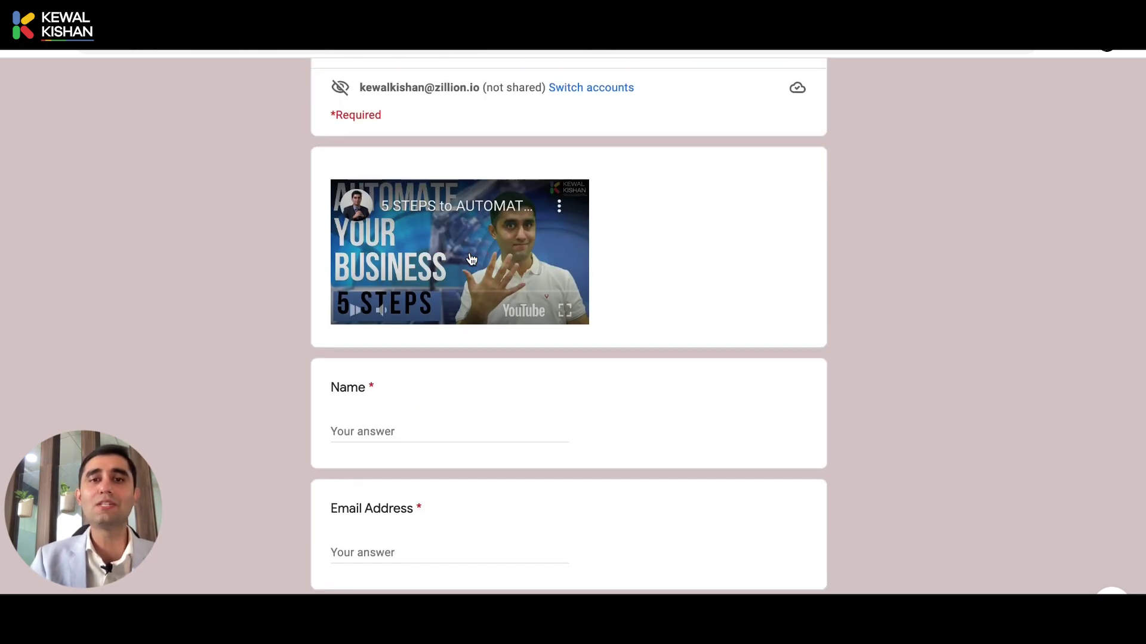
pyautogui.click(422, 292)
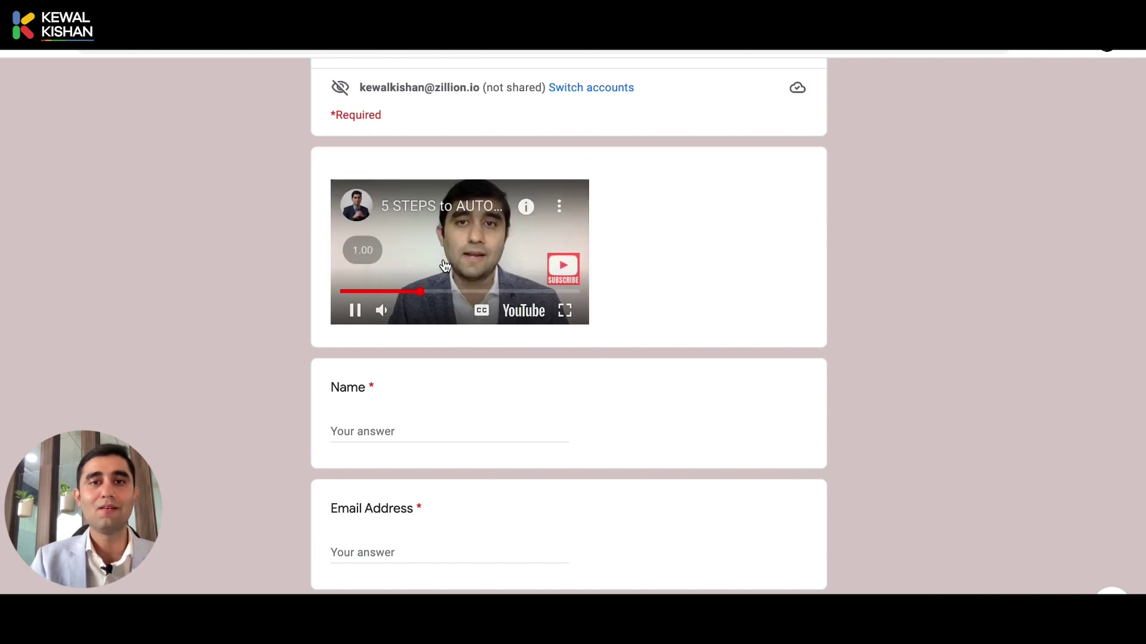
pyautogui.click(454, 256)
pyautogui.scroll(-3, 454, 258)
pyautogui.scroll(-3, 454, 256)
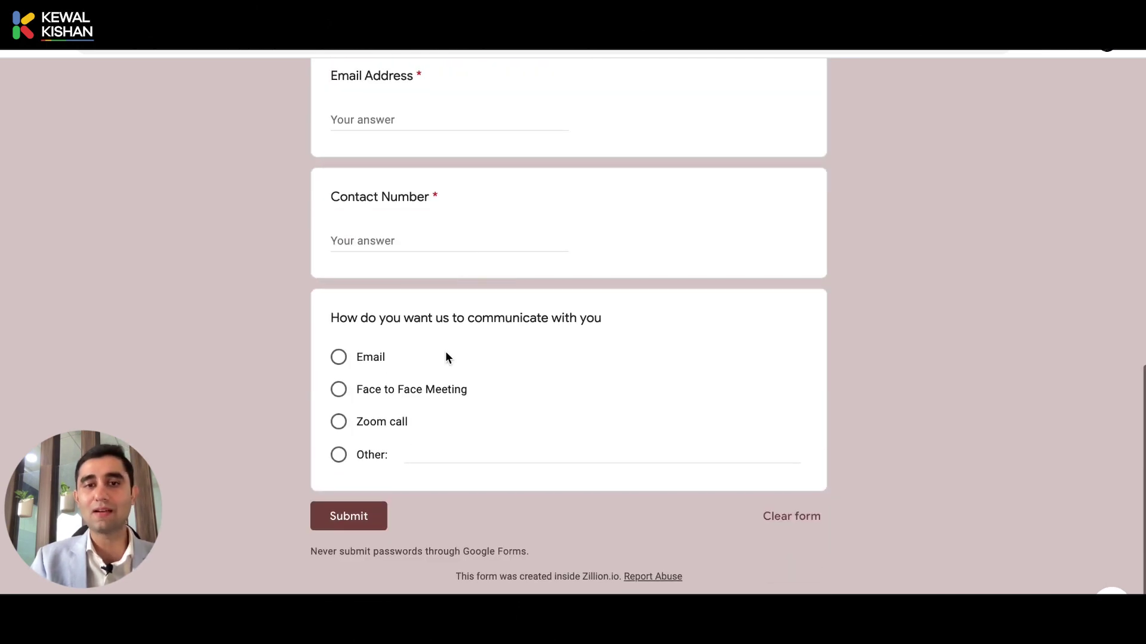
pyautogui.scroll(9, 447, 358)
pyautogui.scroll(2, 448, 357)
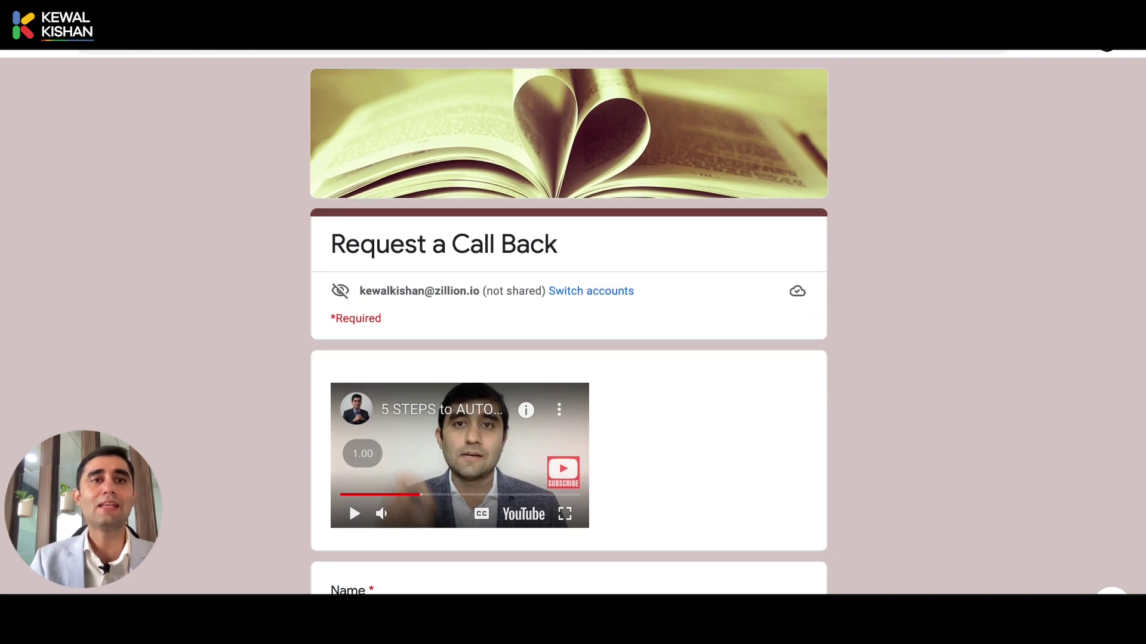